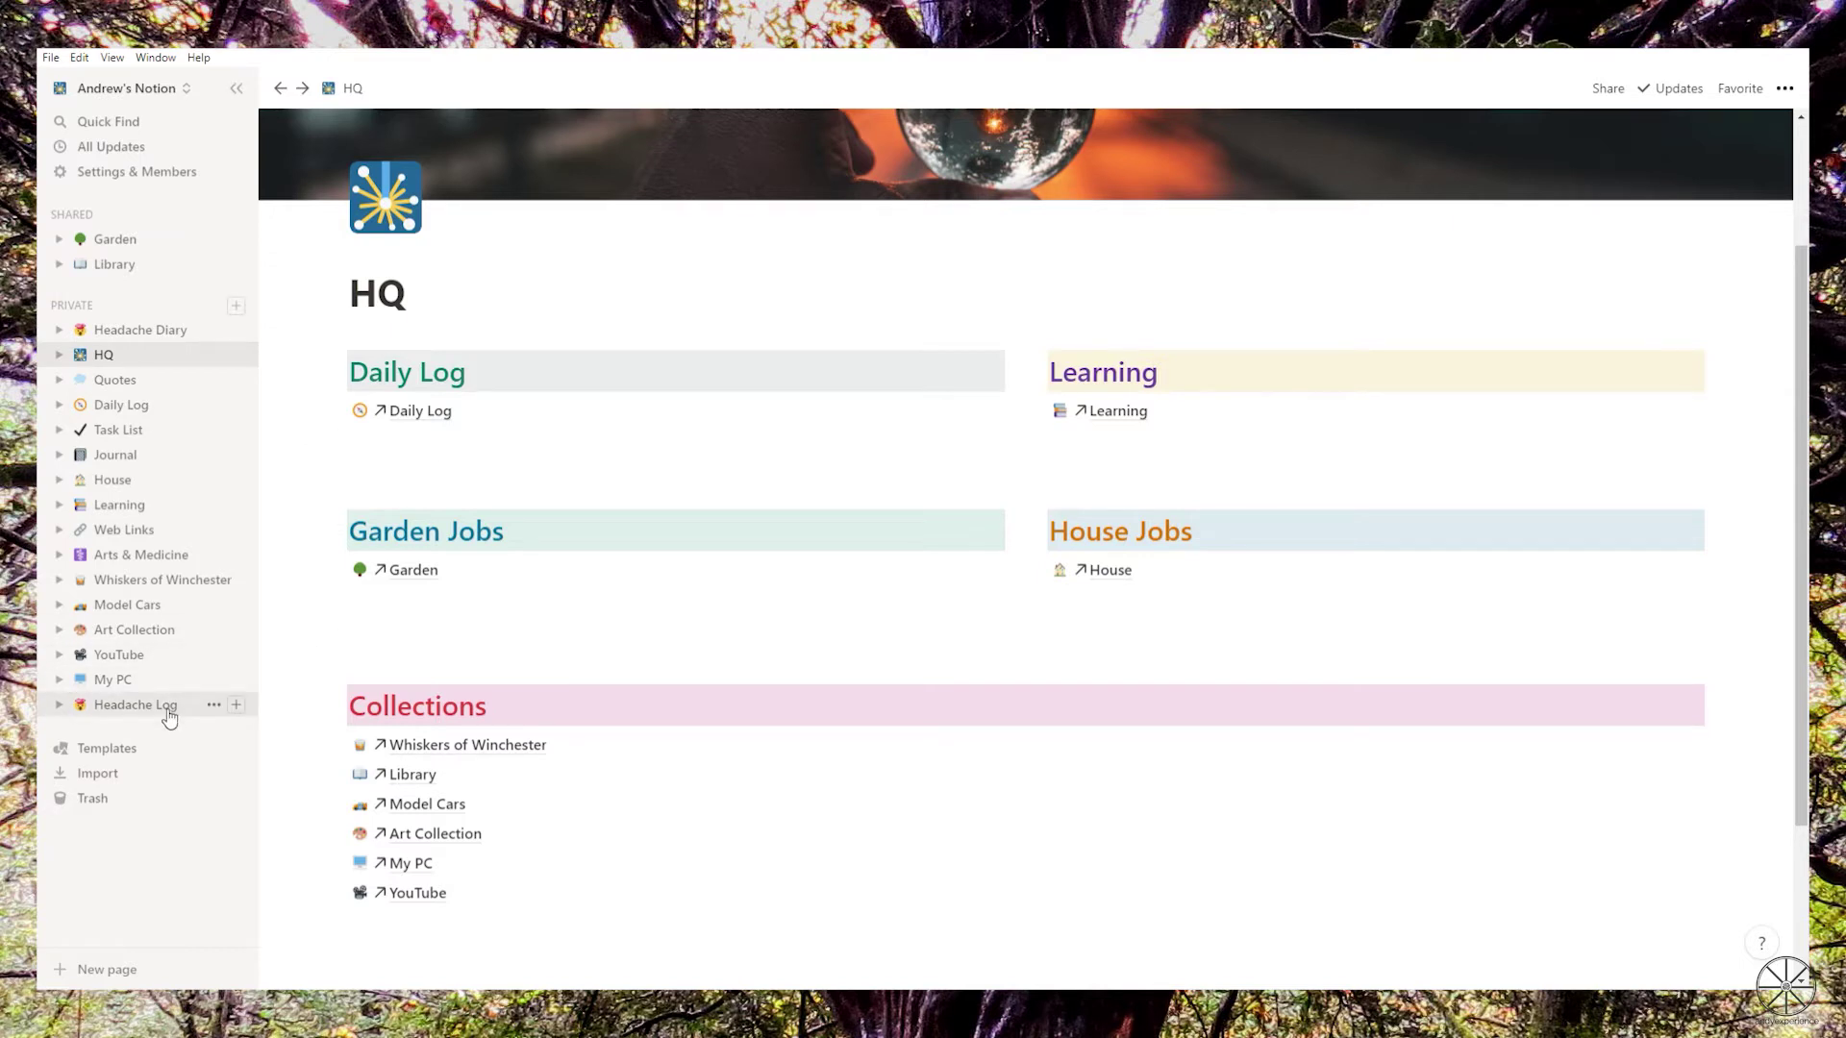
- Open the Headache Diary page and review the office-day entry's options for severity, type of pain and location of pain
click(165, 339)
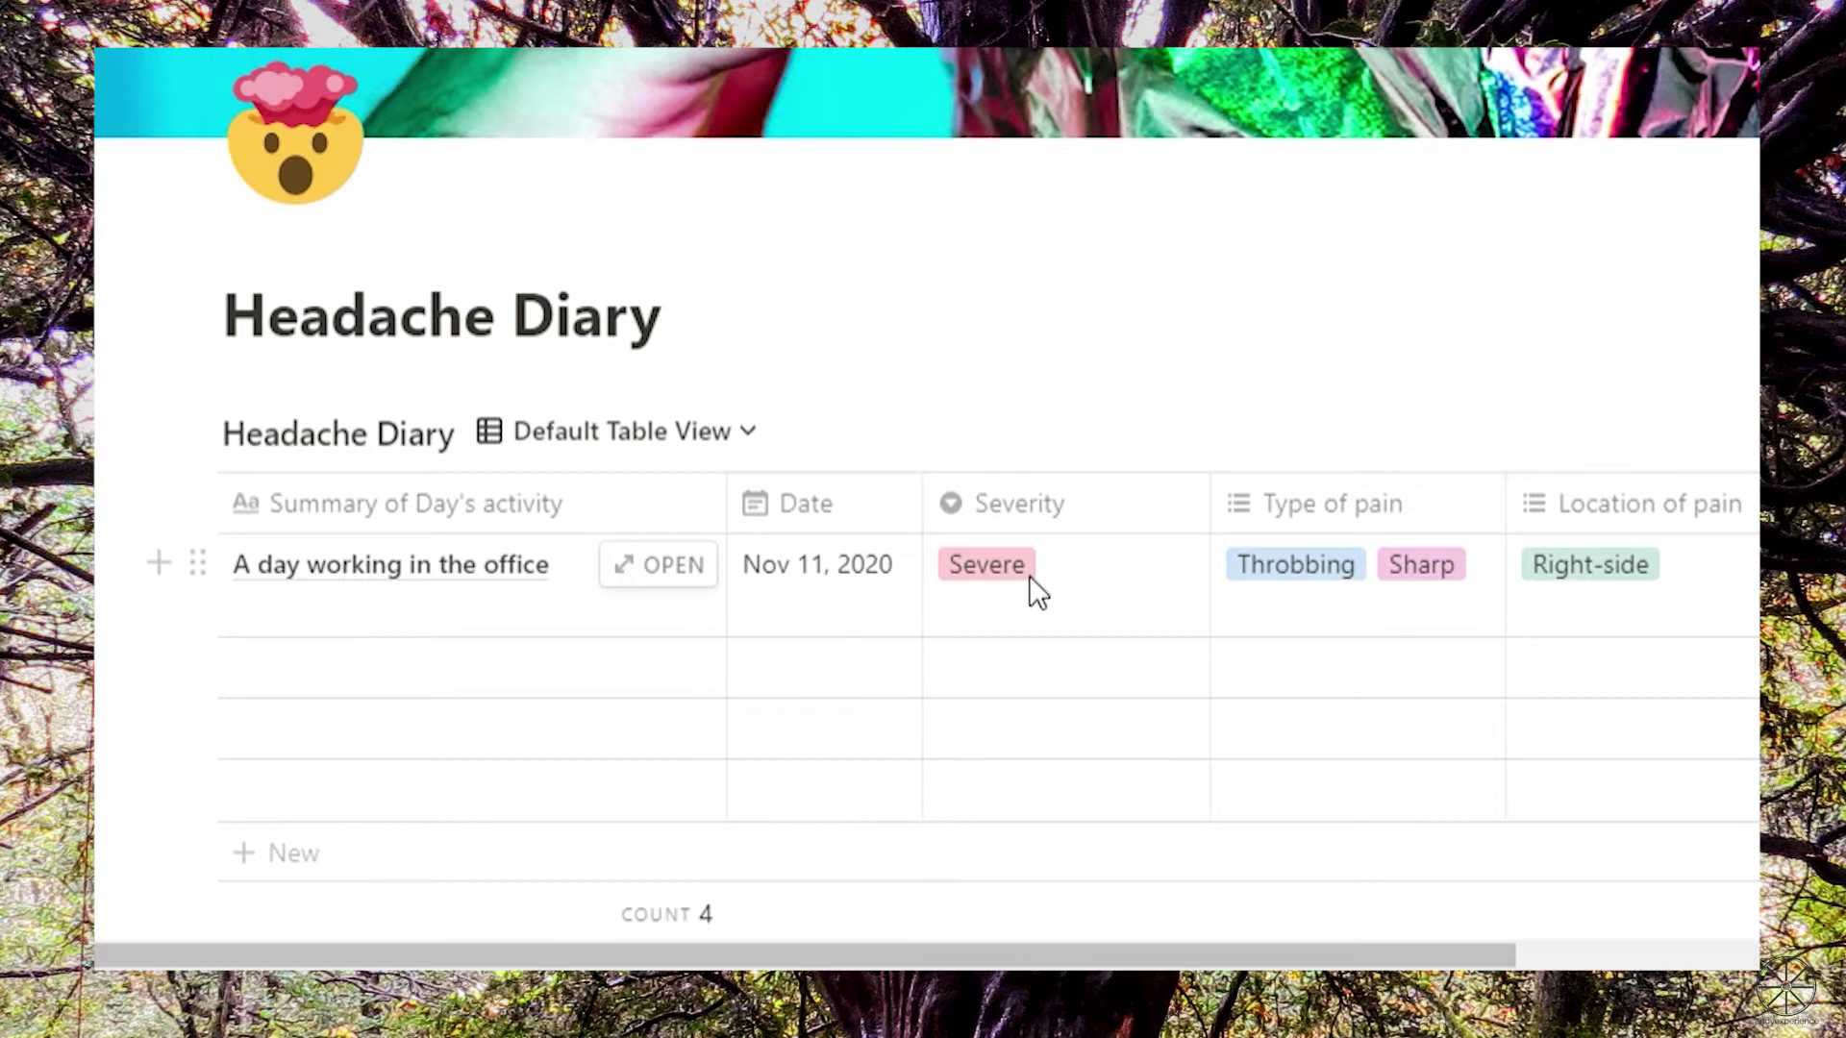
click(1096, 579)
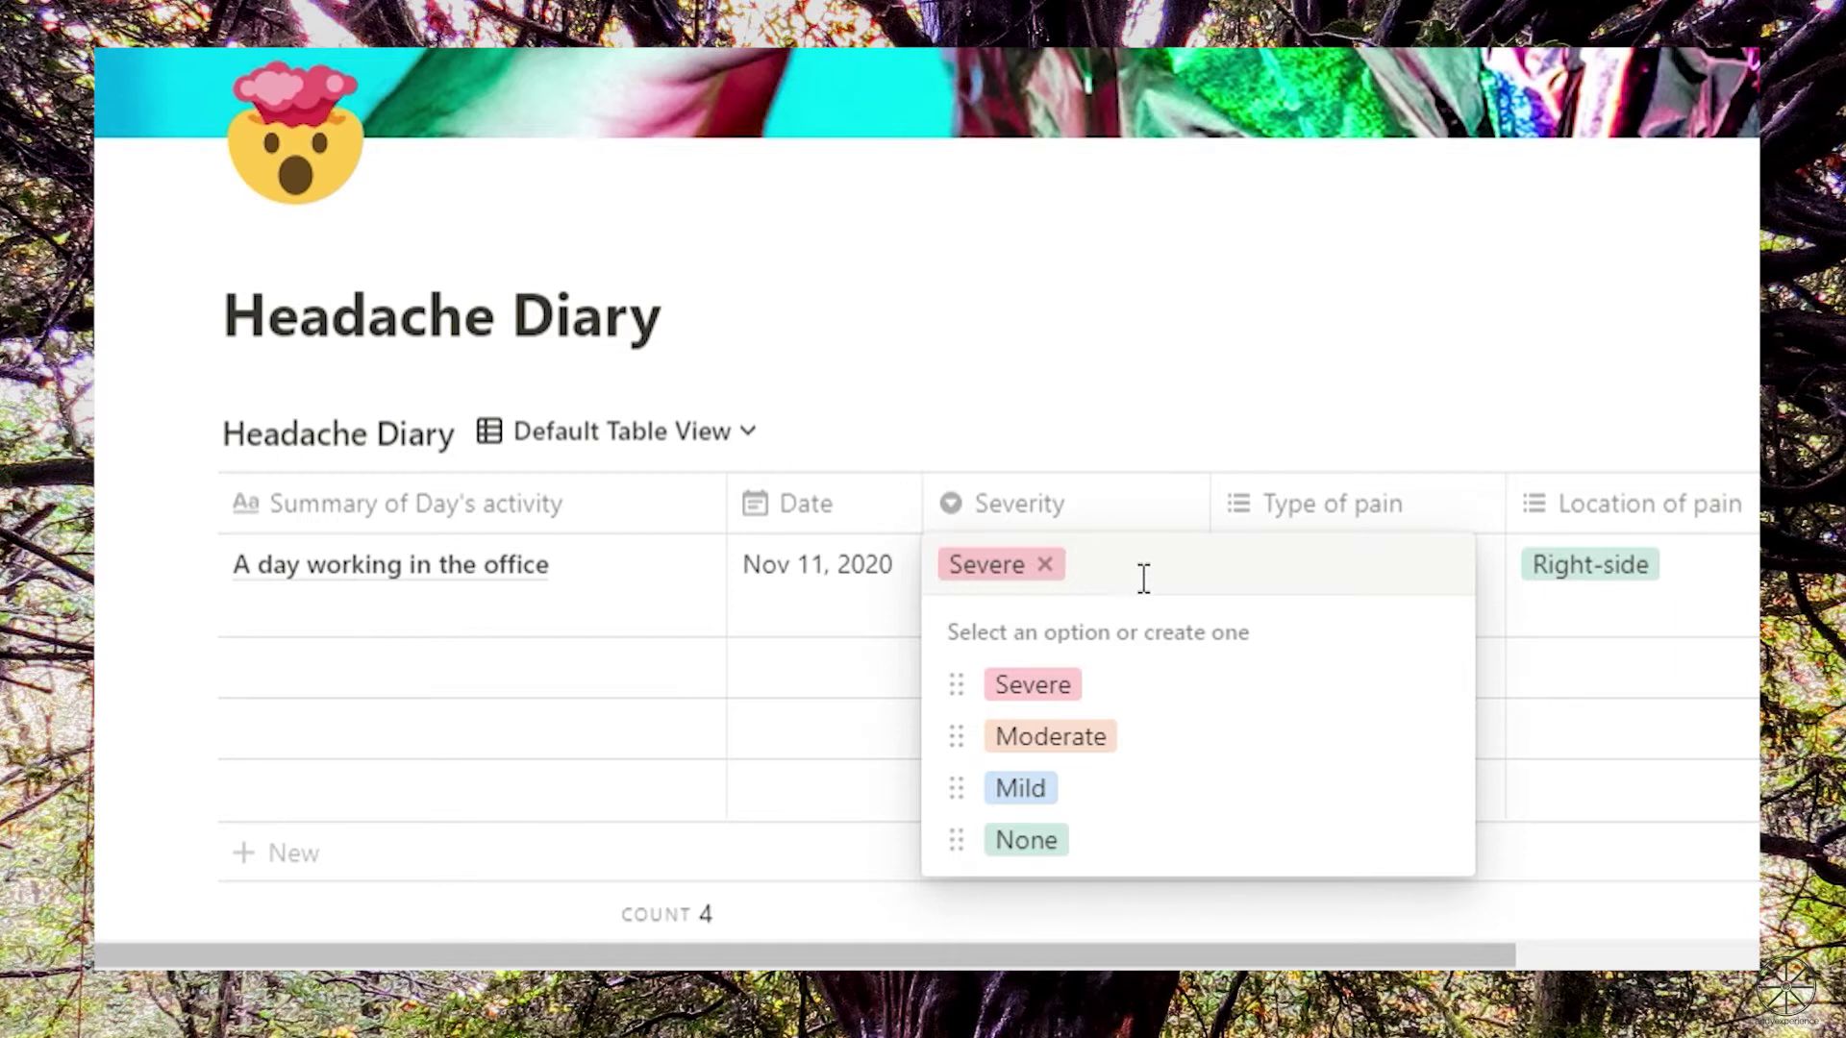
click(1480, 579)
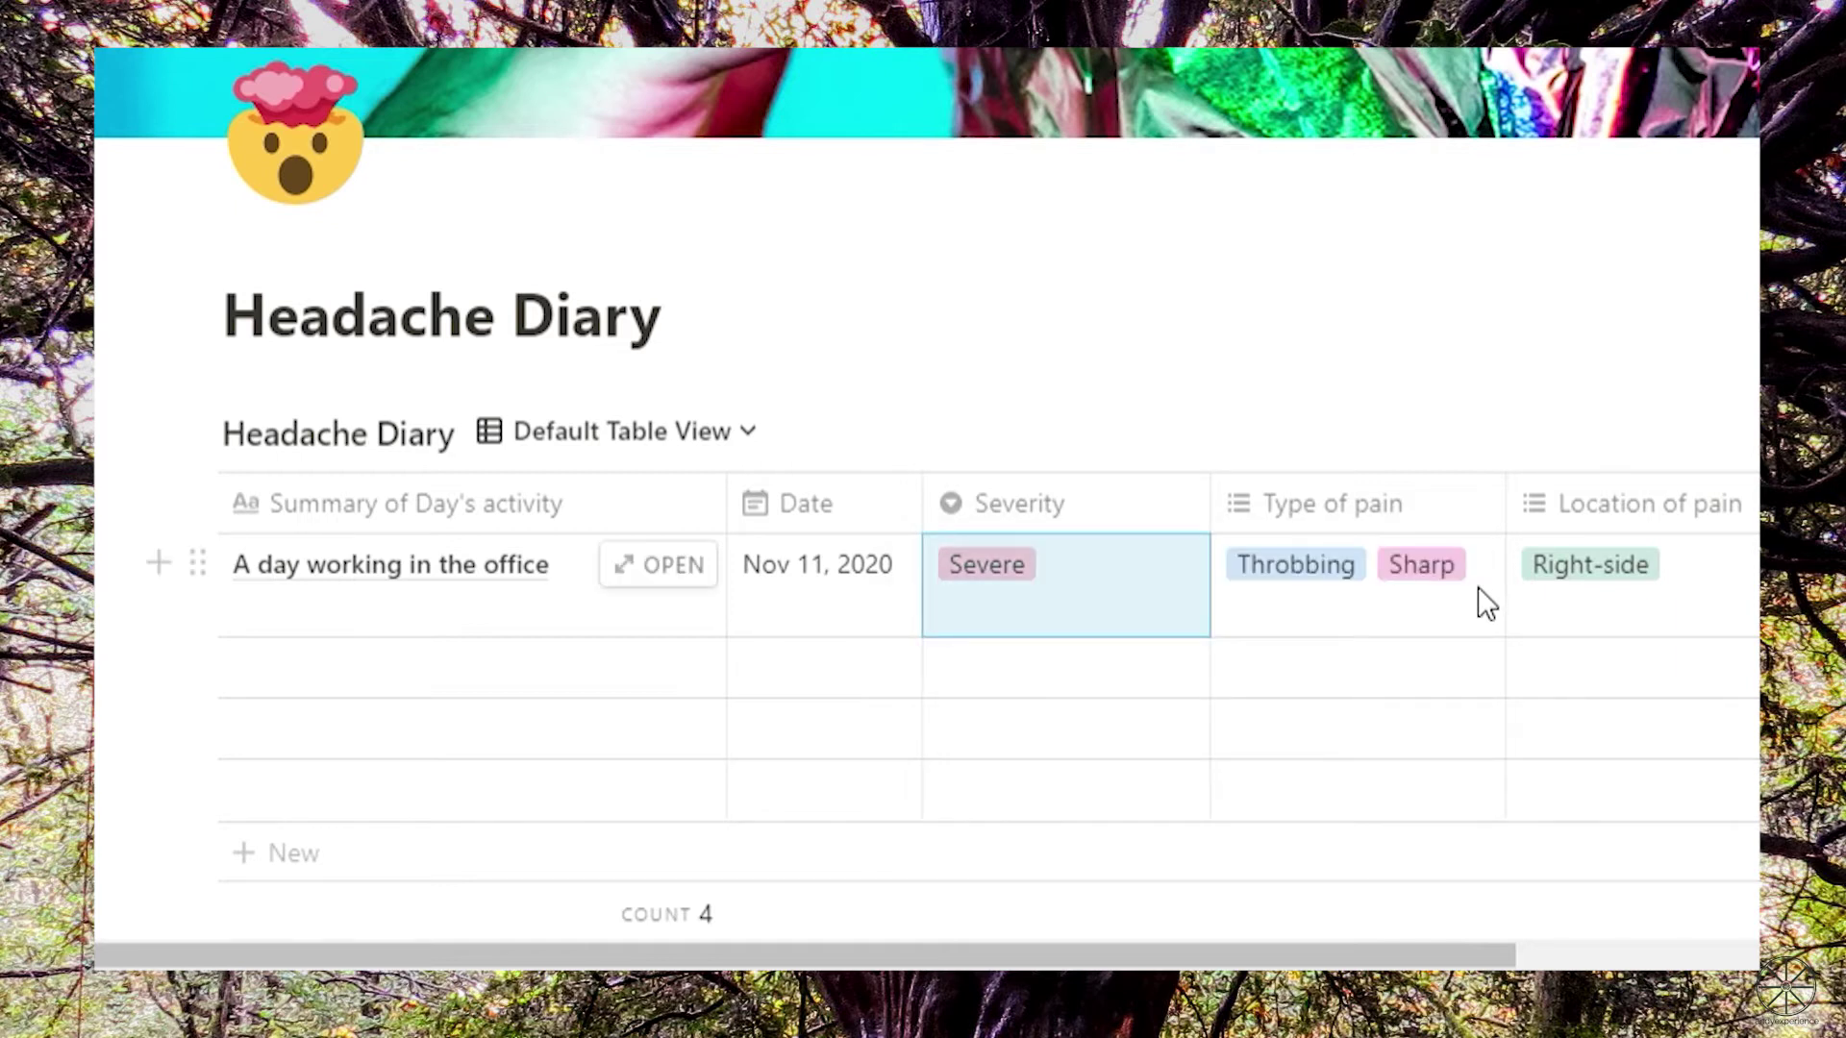
click(1481, 587)
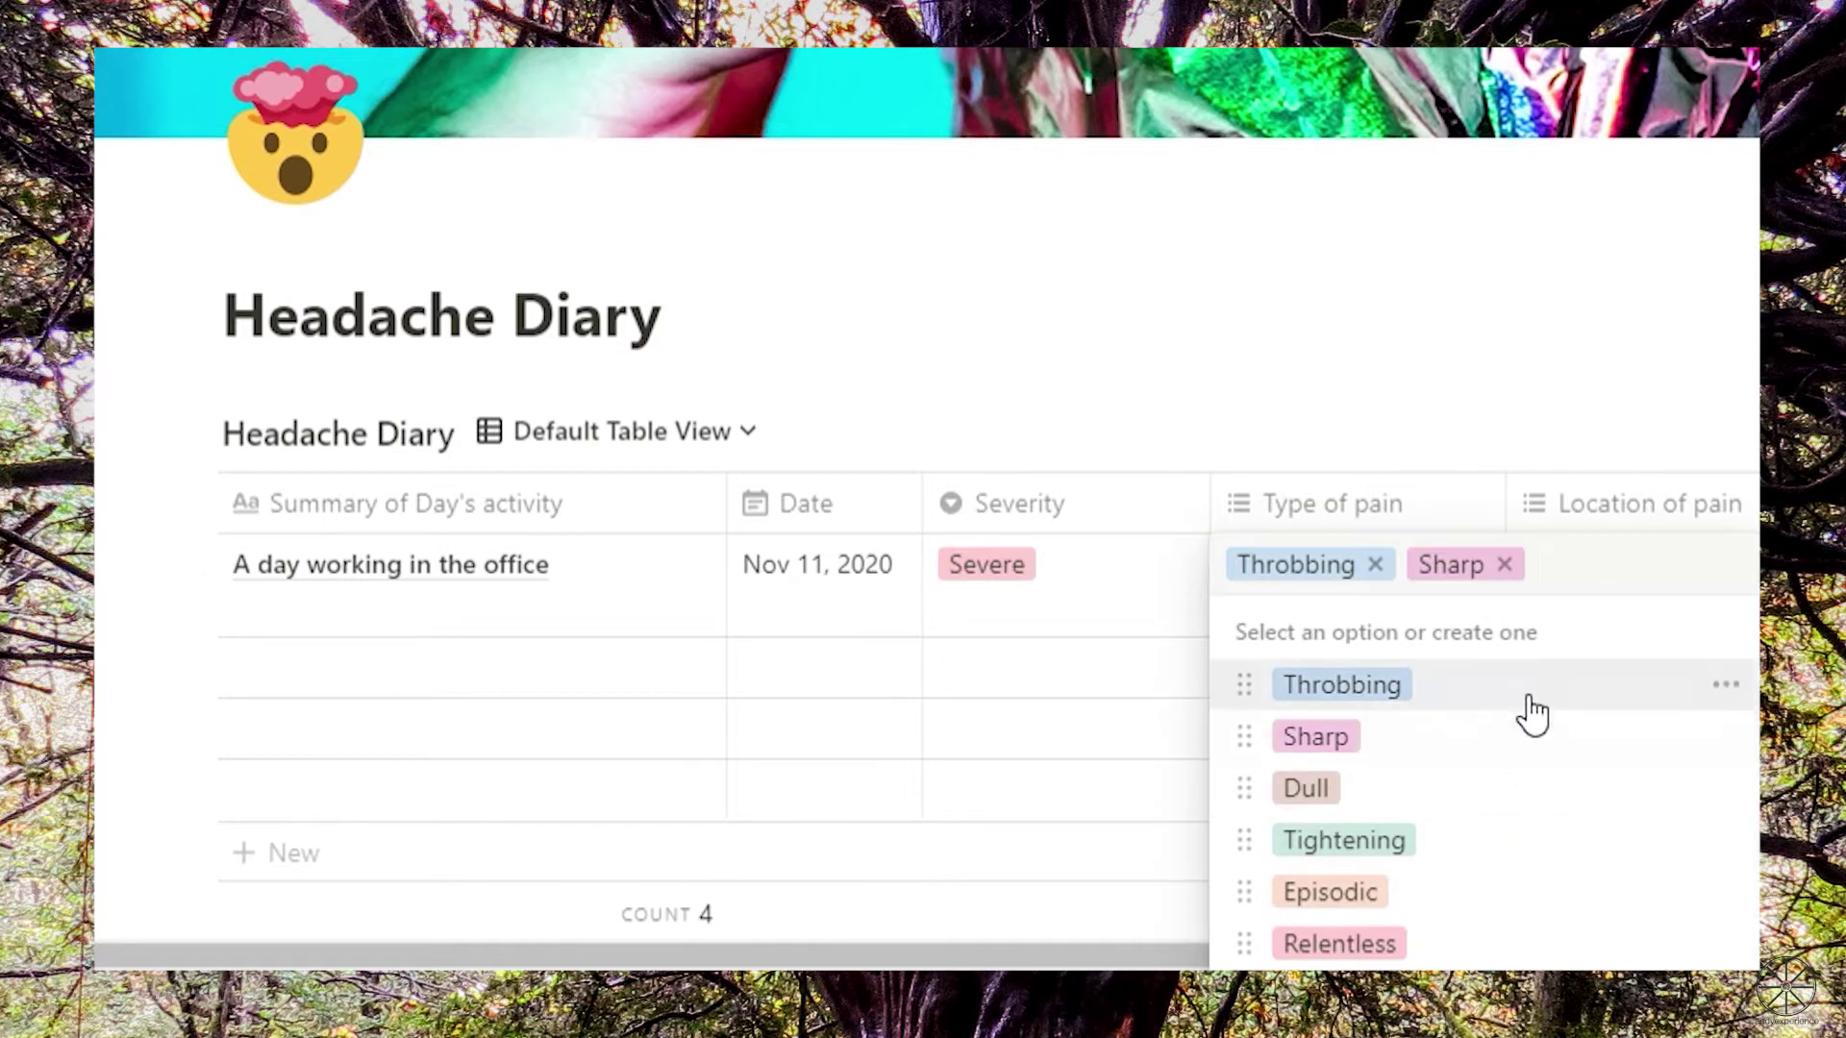
key(Escape)
scroll(1150, 606, right, 6)
click(1150, 597)
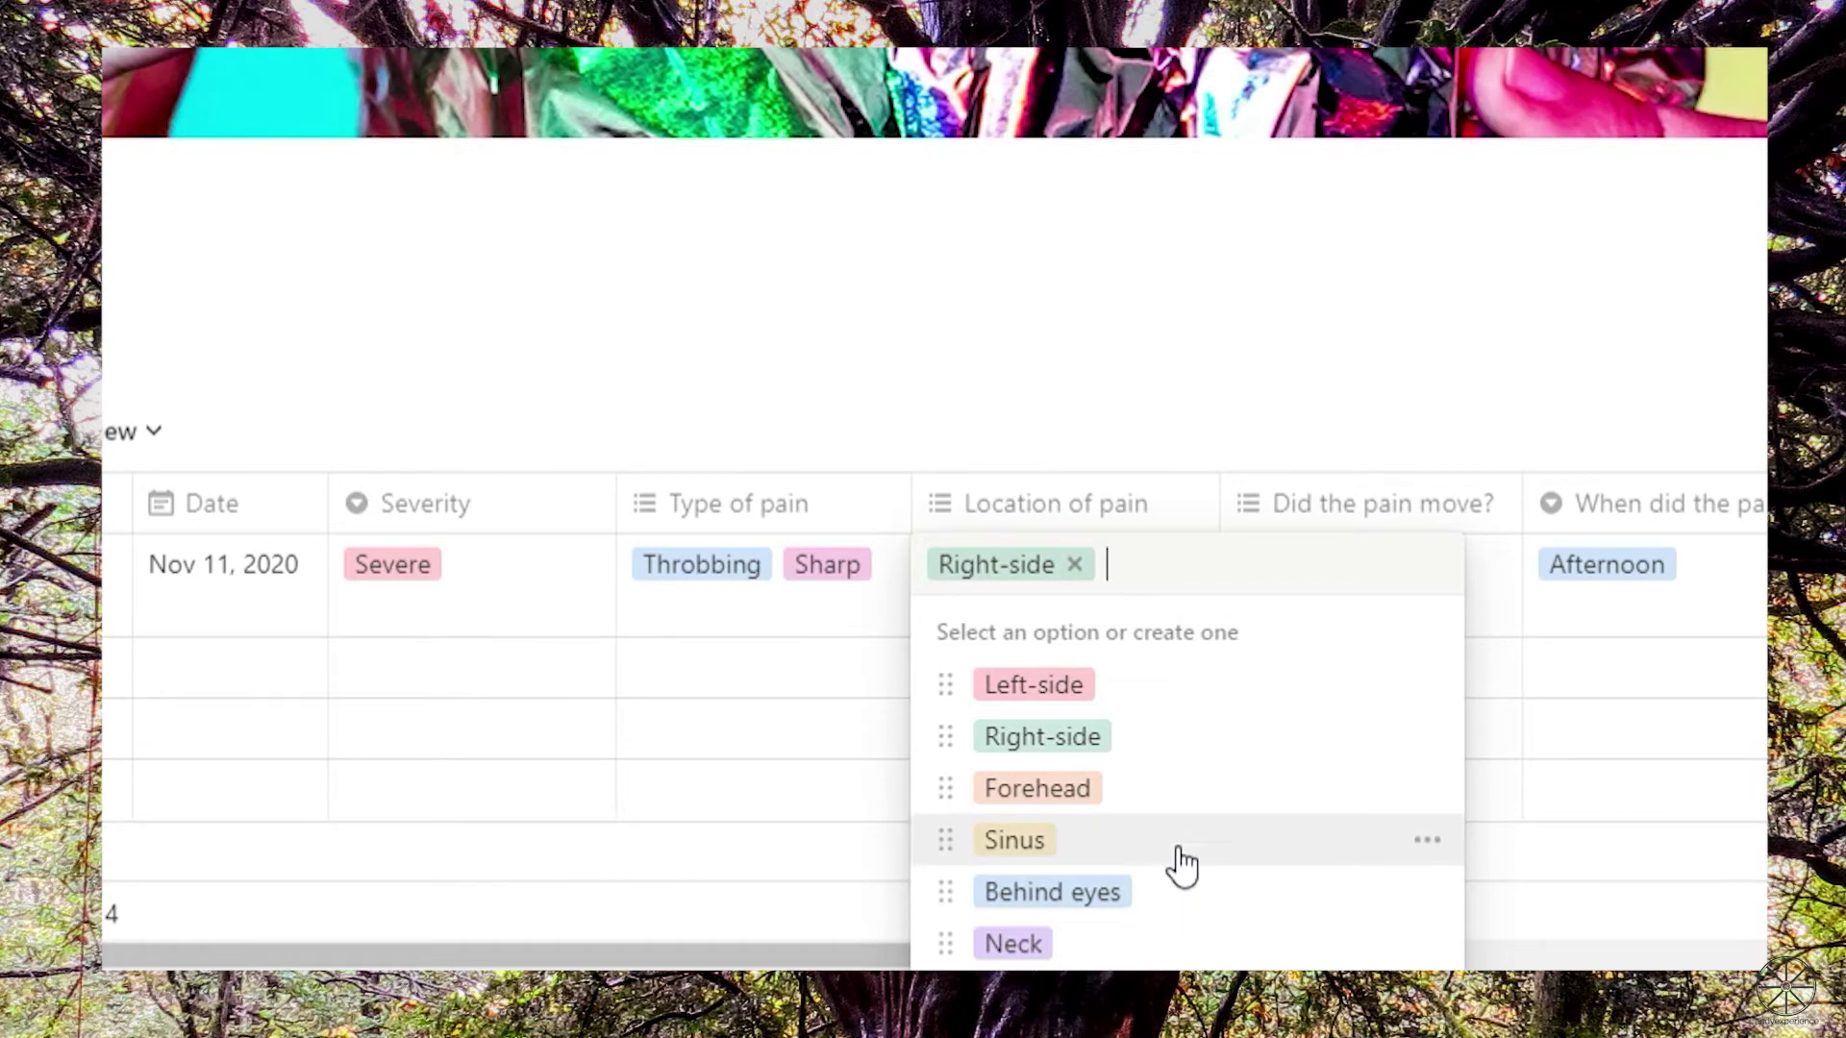
key(Escape)
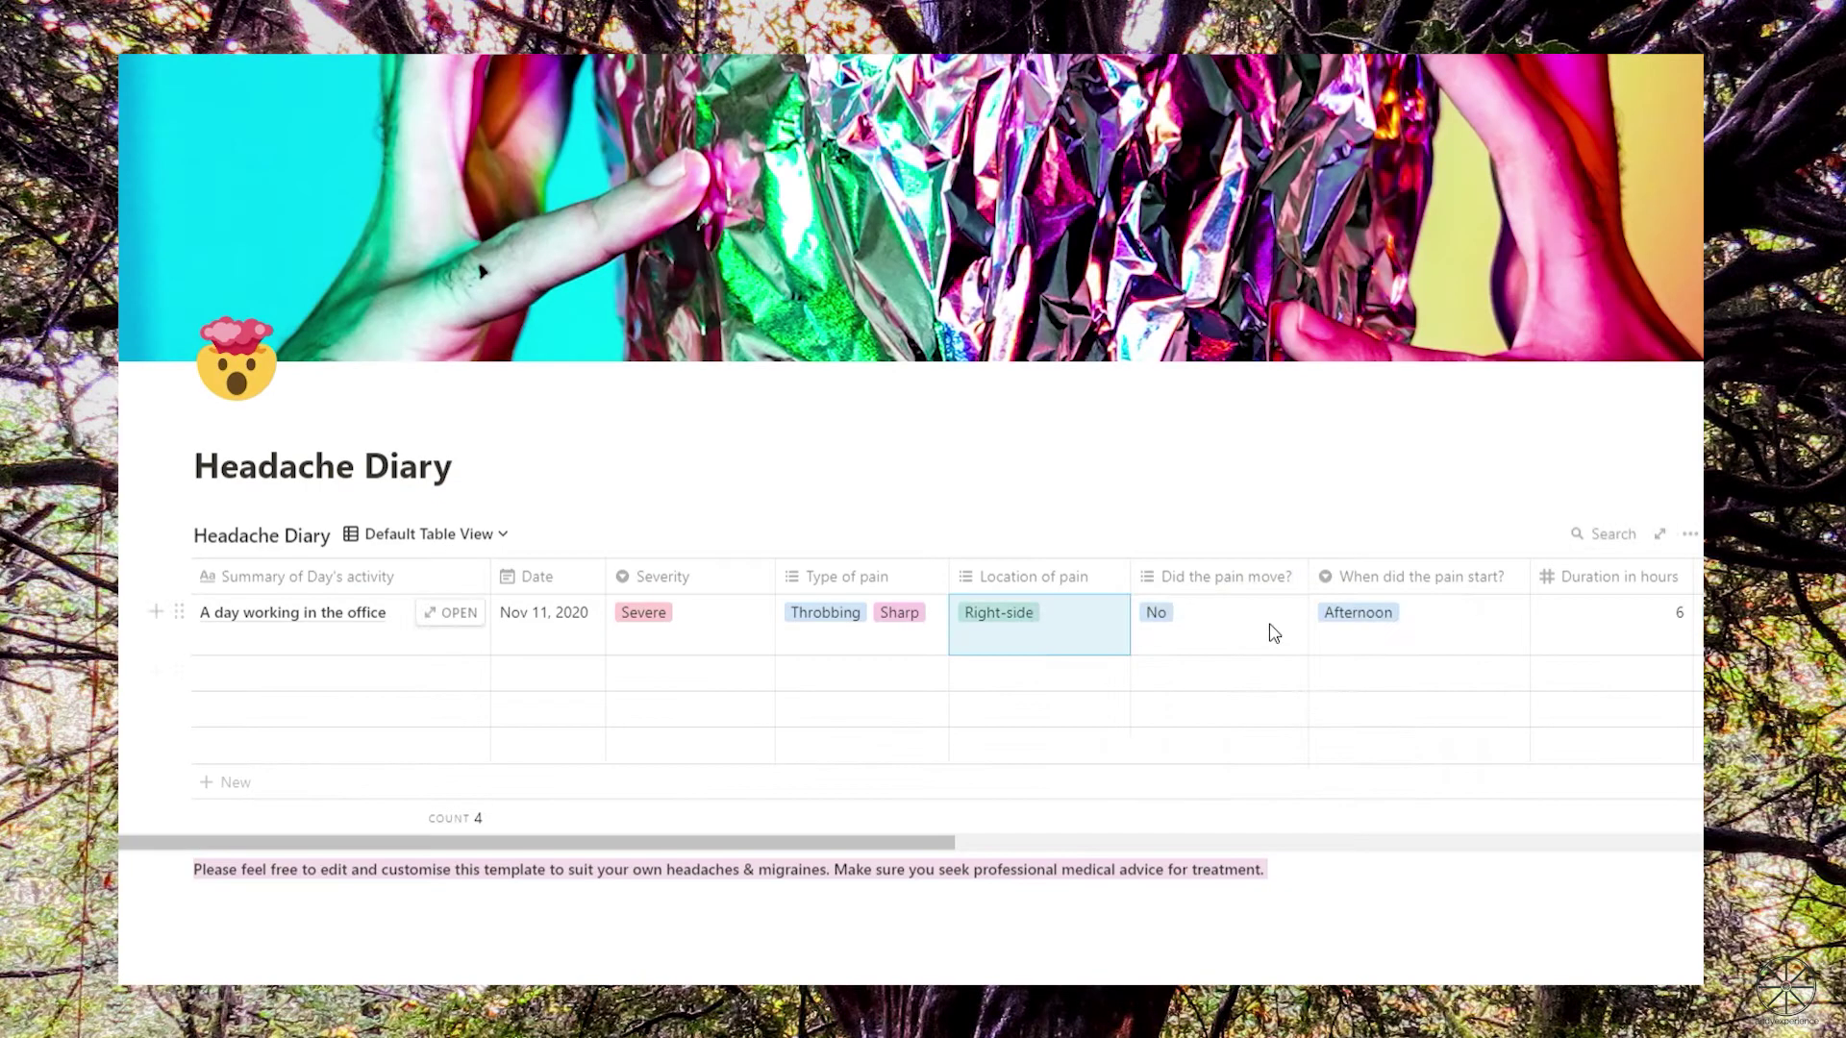
- Review the entry's options for whether the pain moved, when it started and which other symptoms occurred
click(1274, 632)
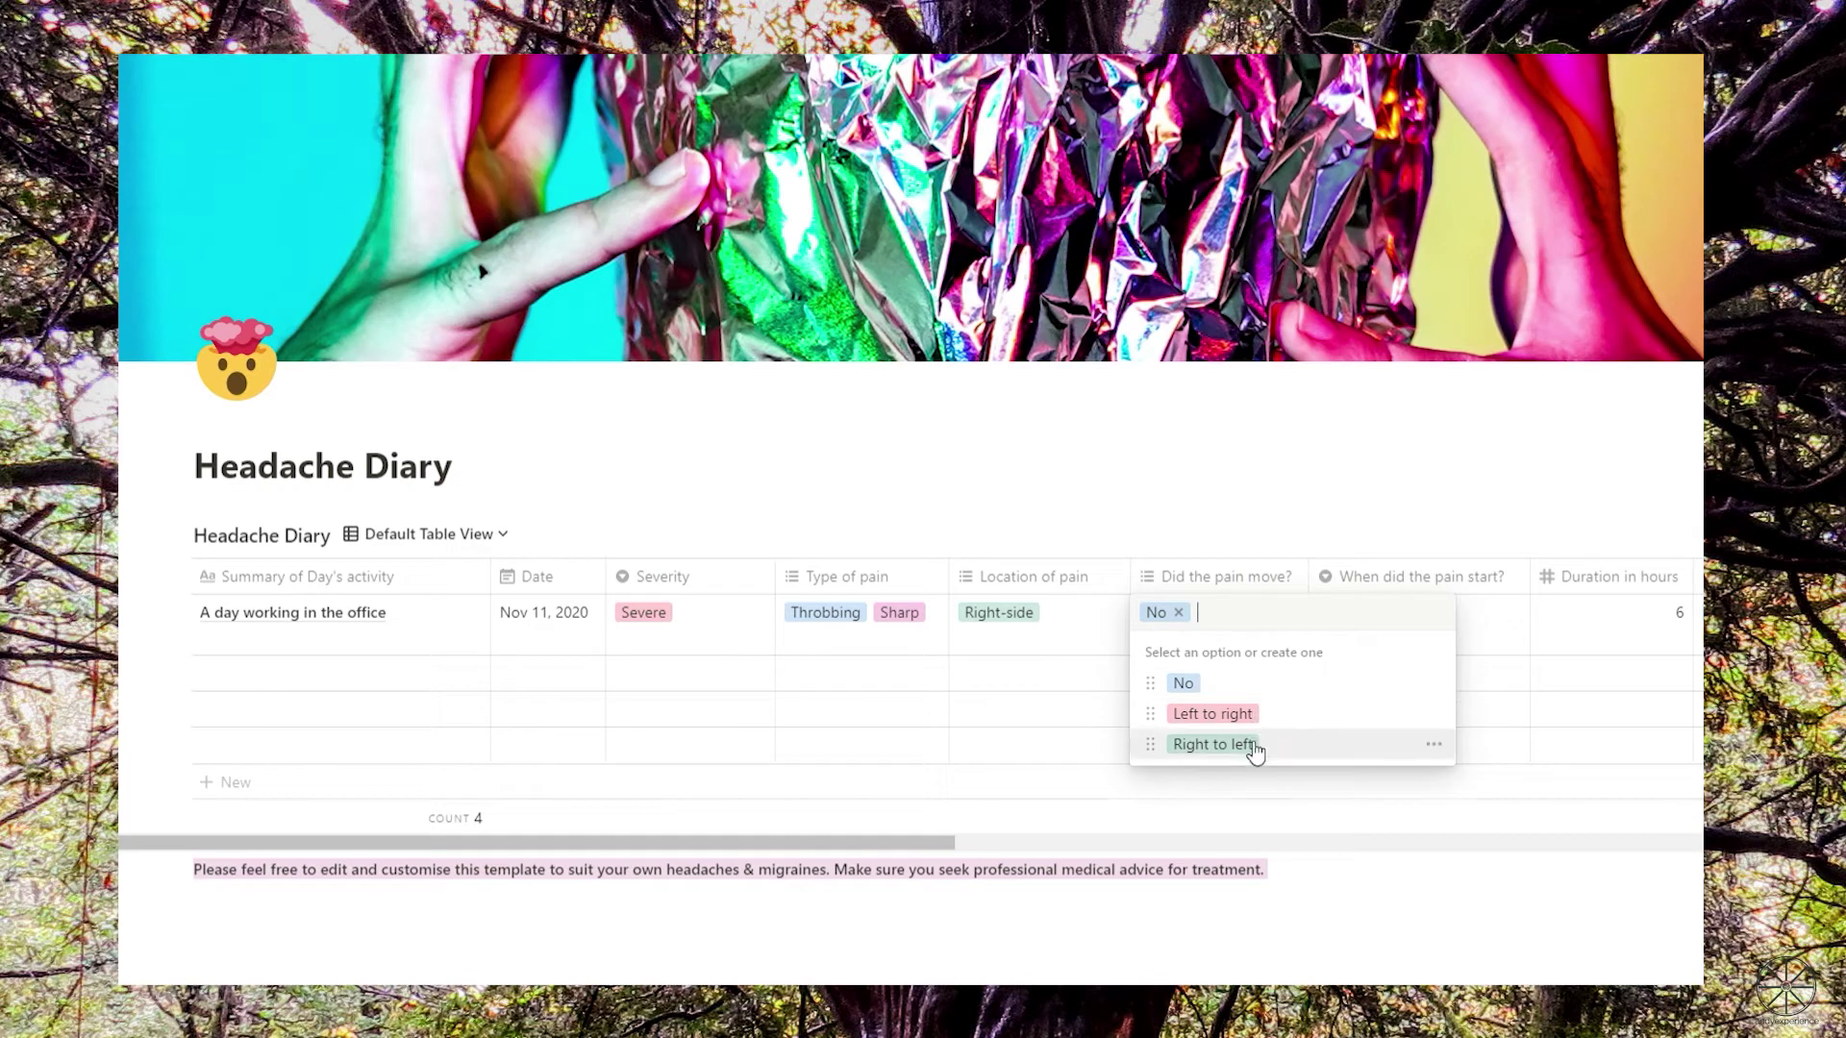
click(1533, 639)
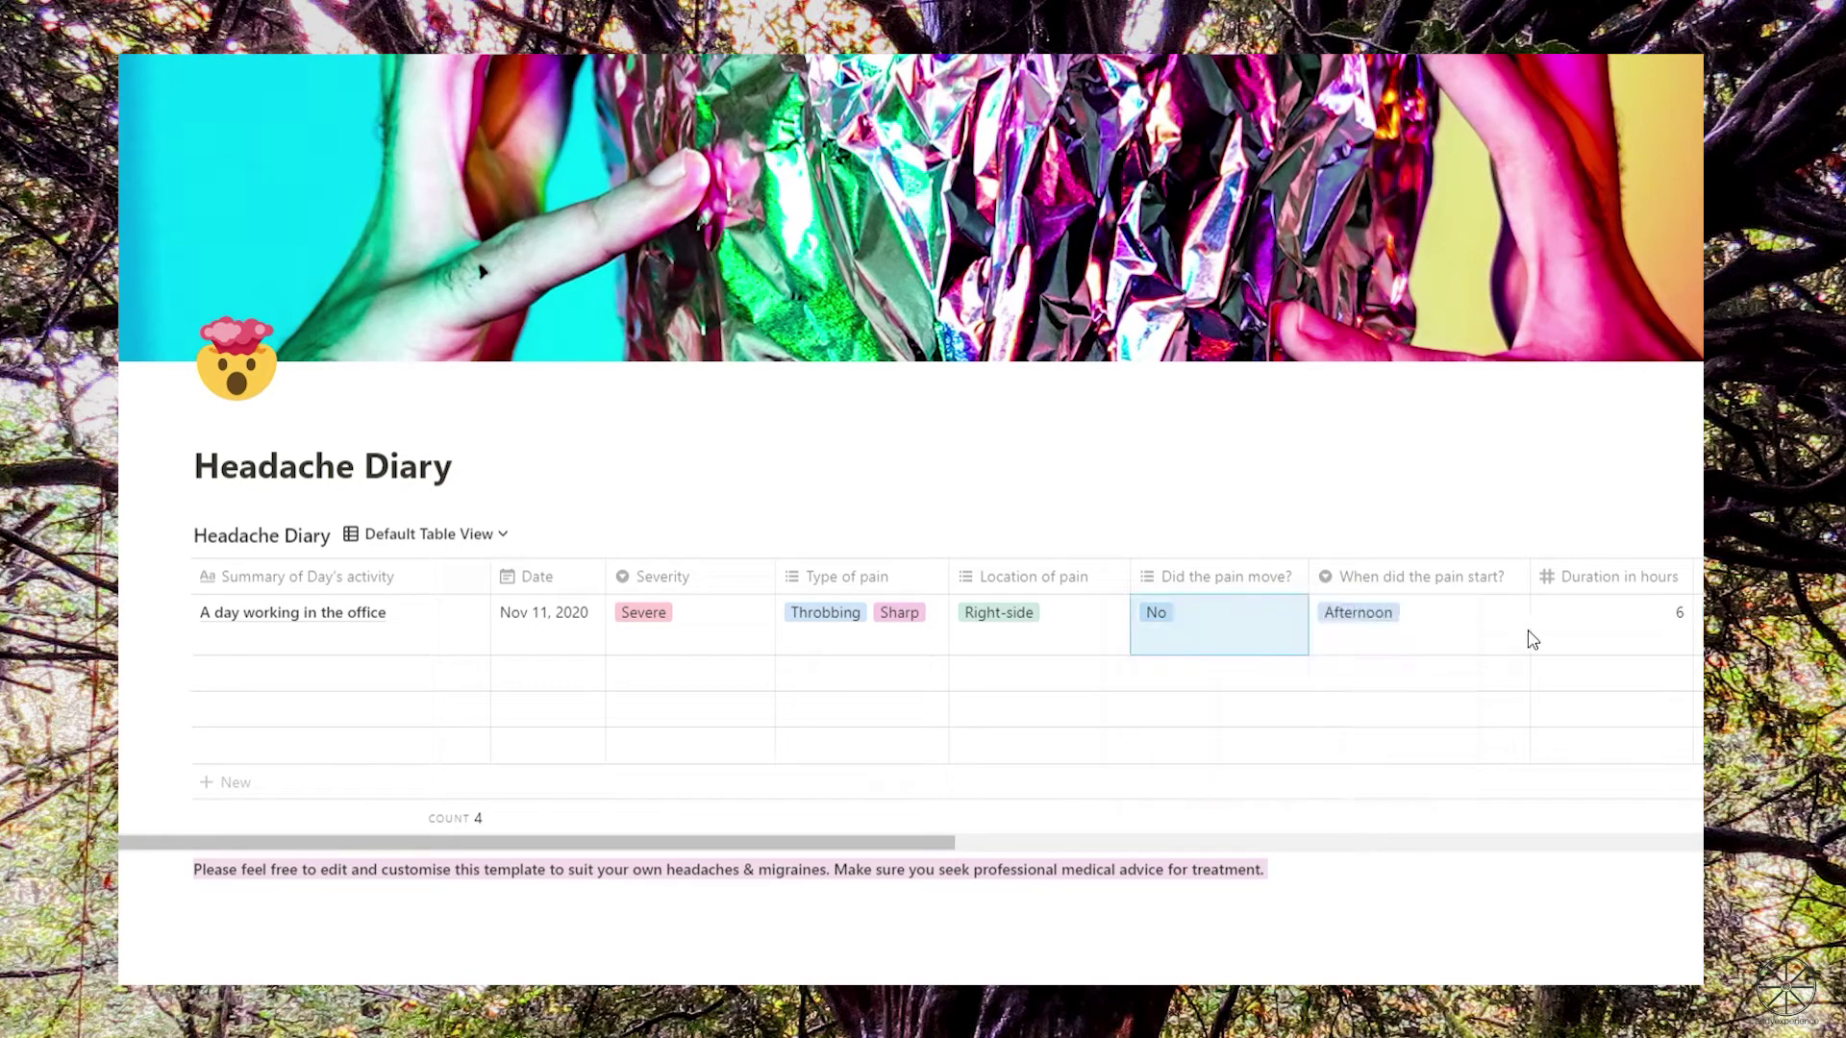
click(1488, 631)
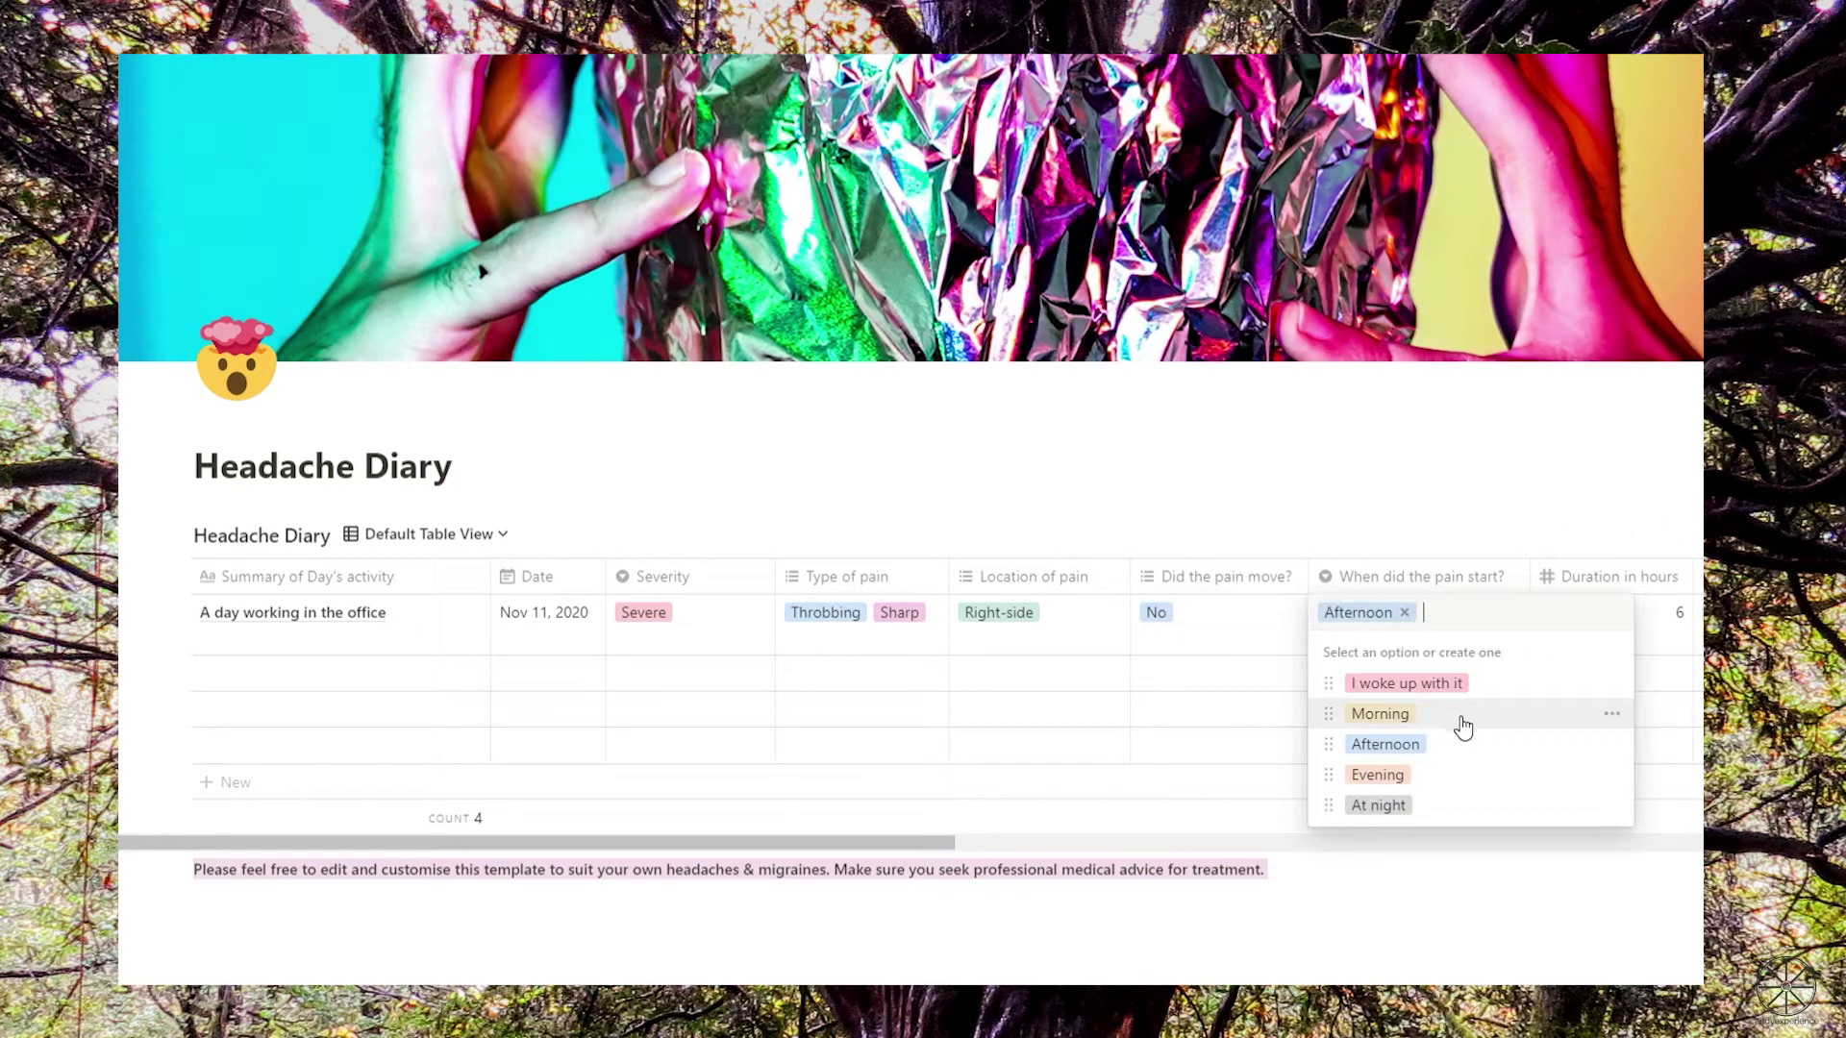
drag(923, 846, 1368, 845)
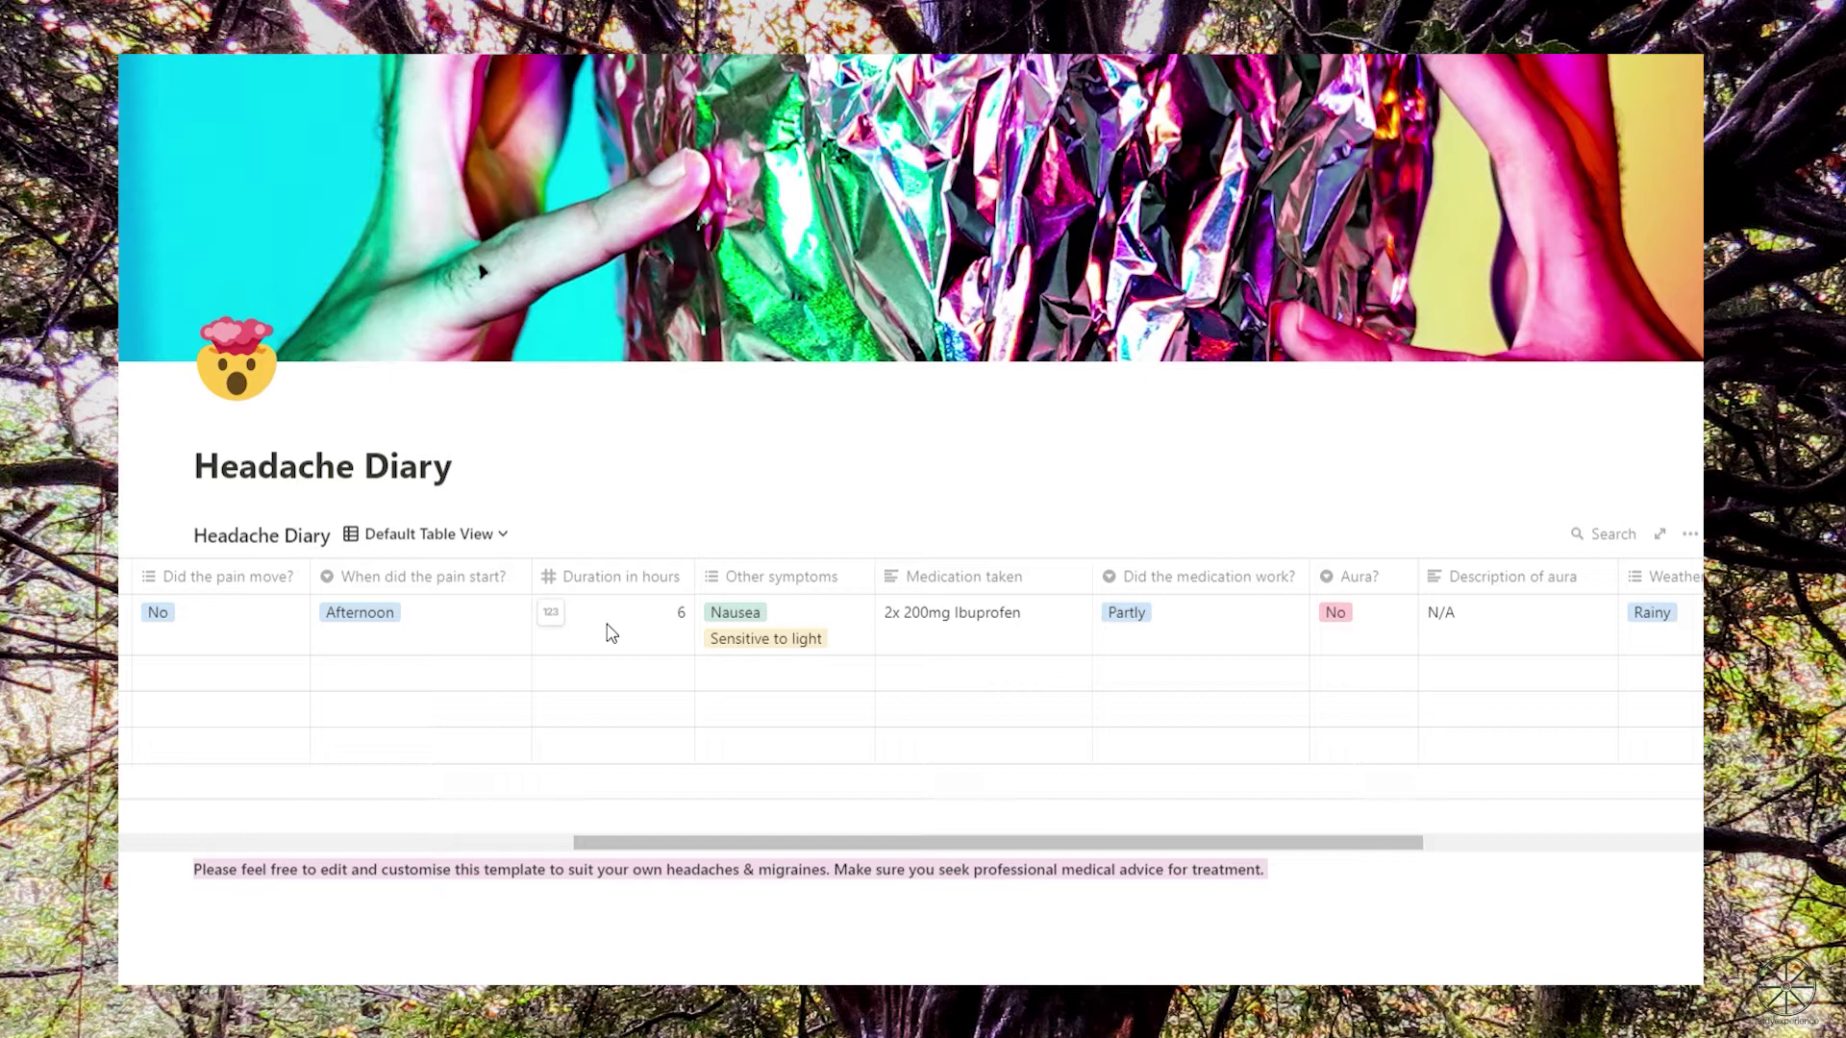
click(846, 625)
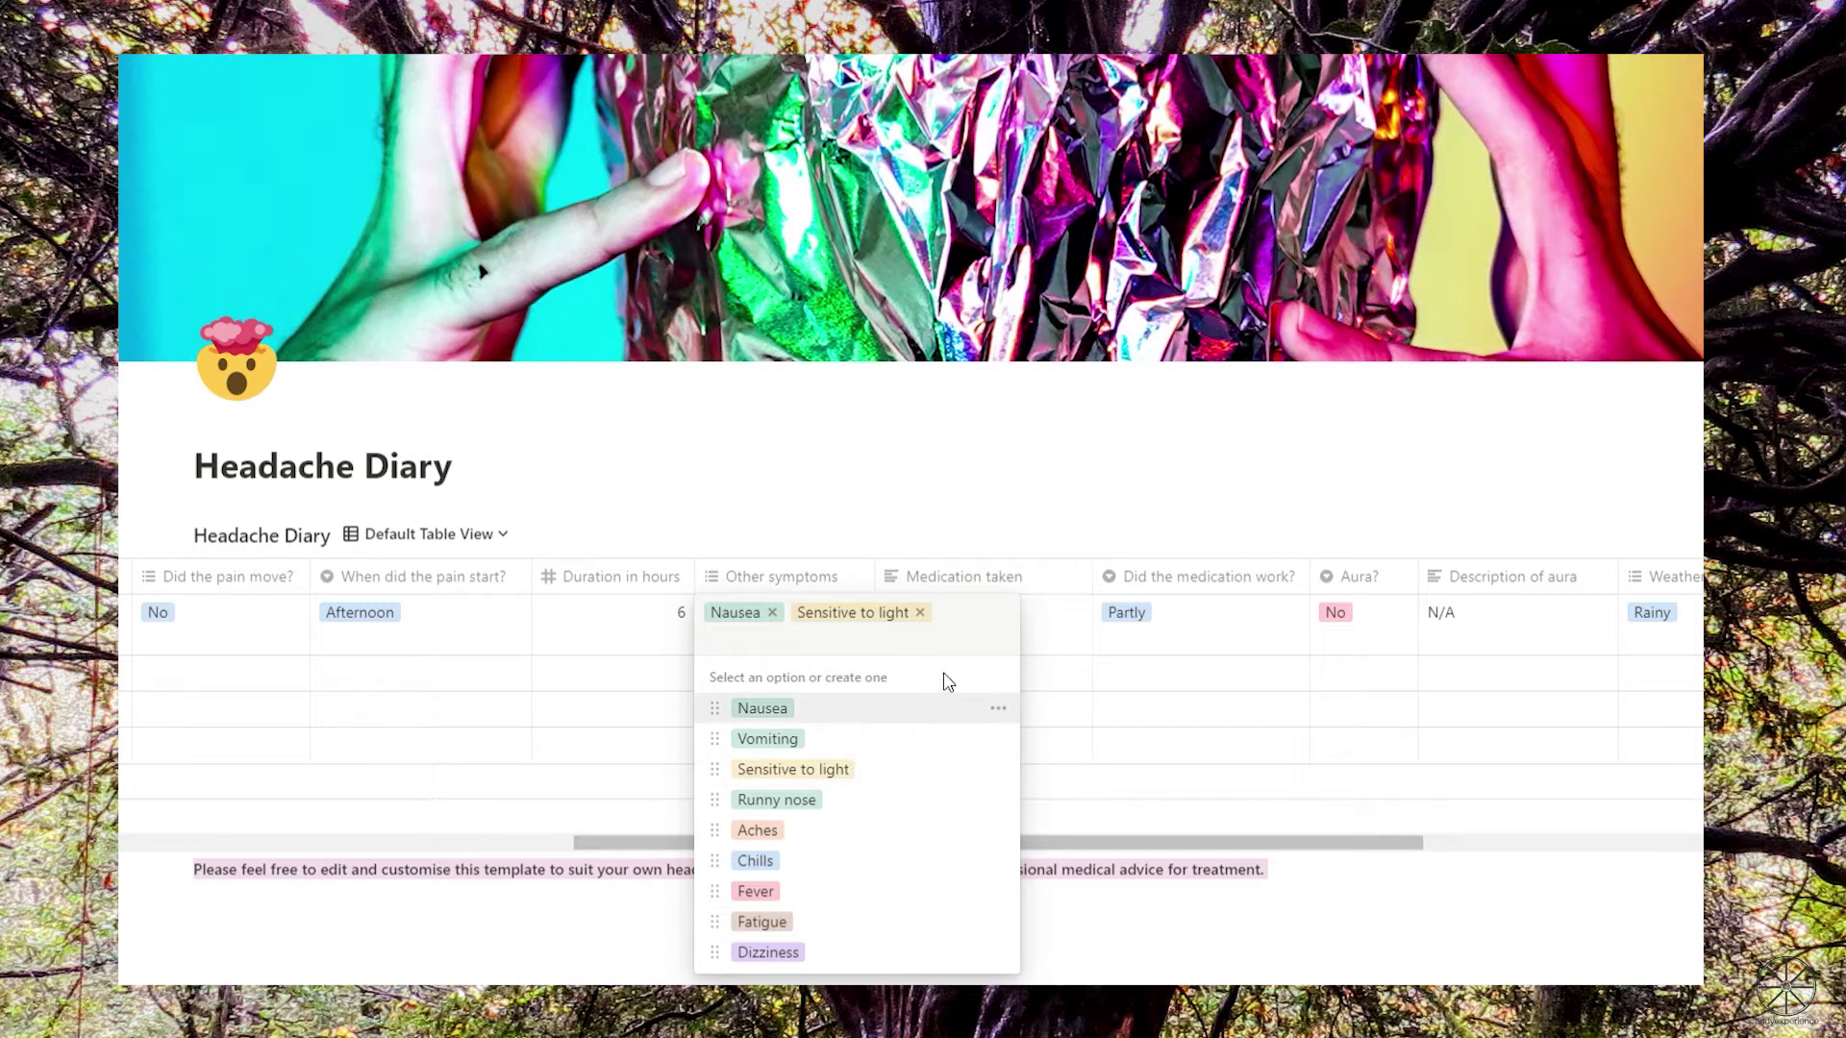
key(Escape)
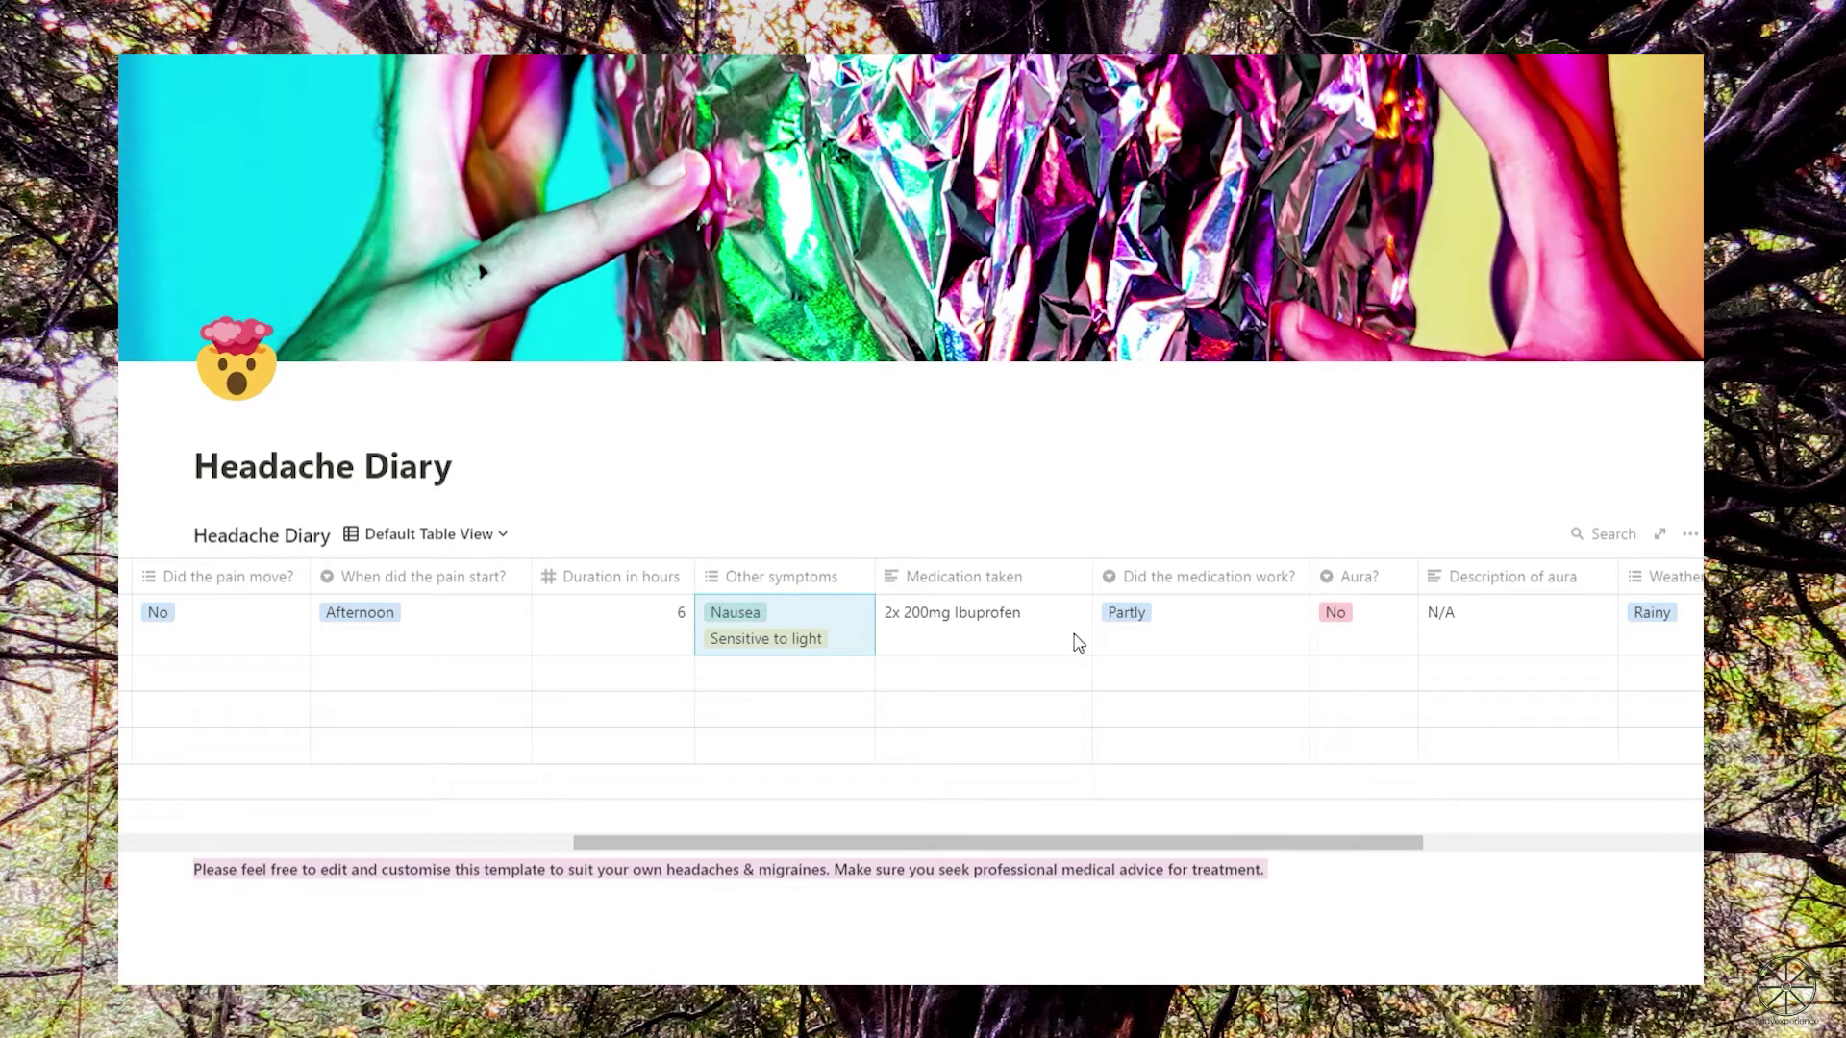
- Review the entry's options for whether the medication worked and whether there was an aura
click(1226, 621)
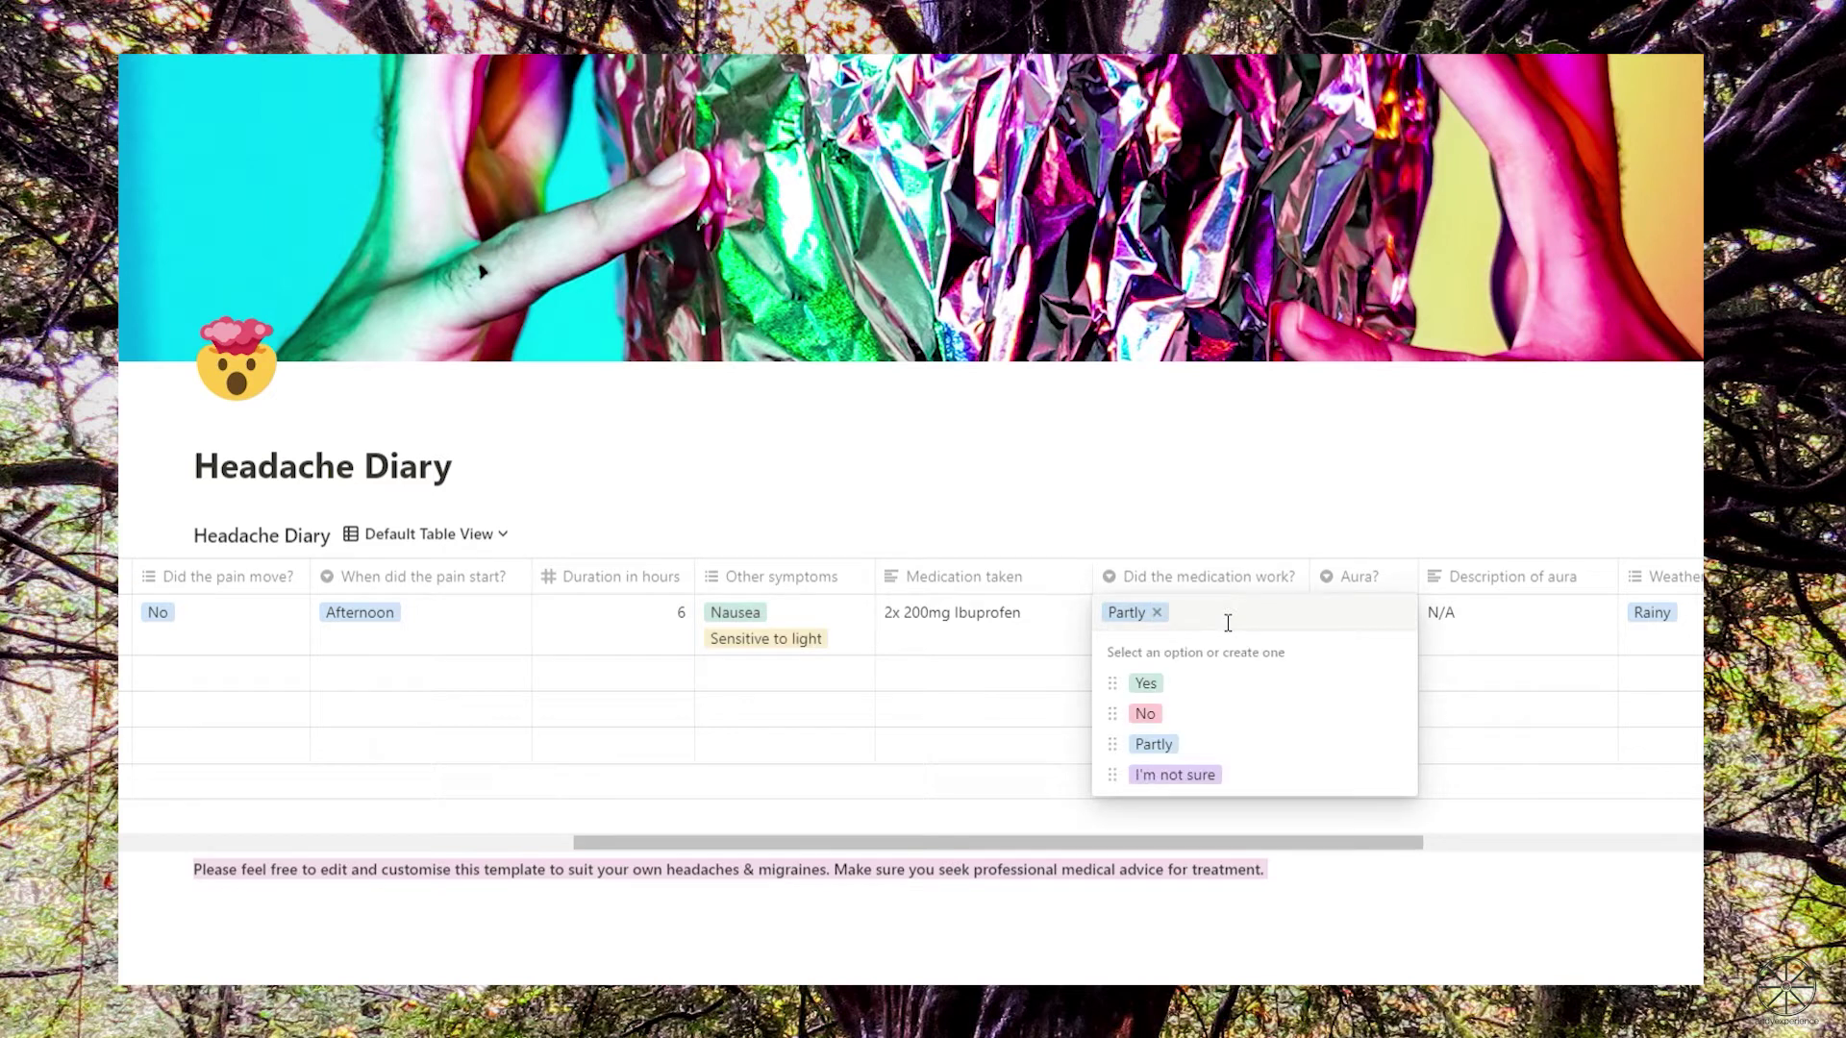
click(1438, 692)
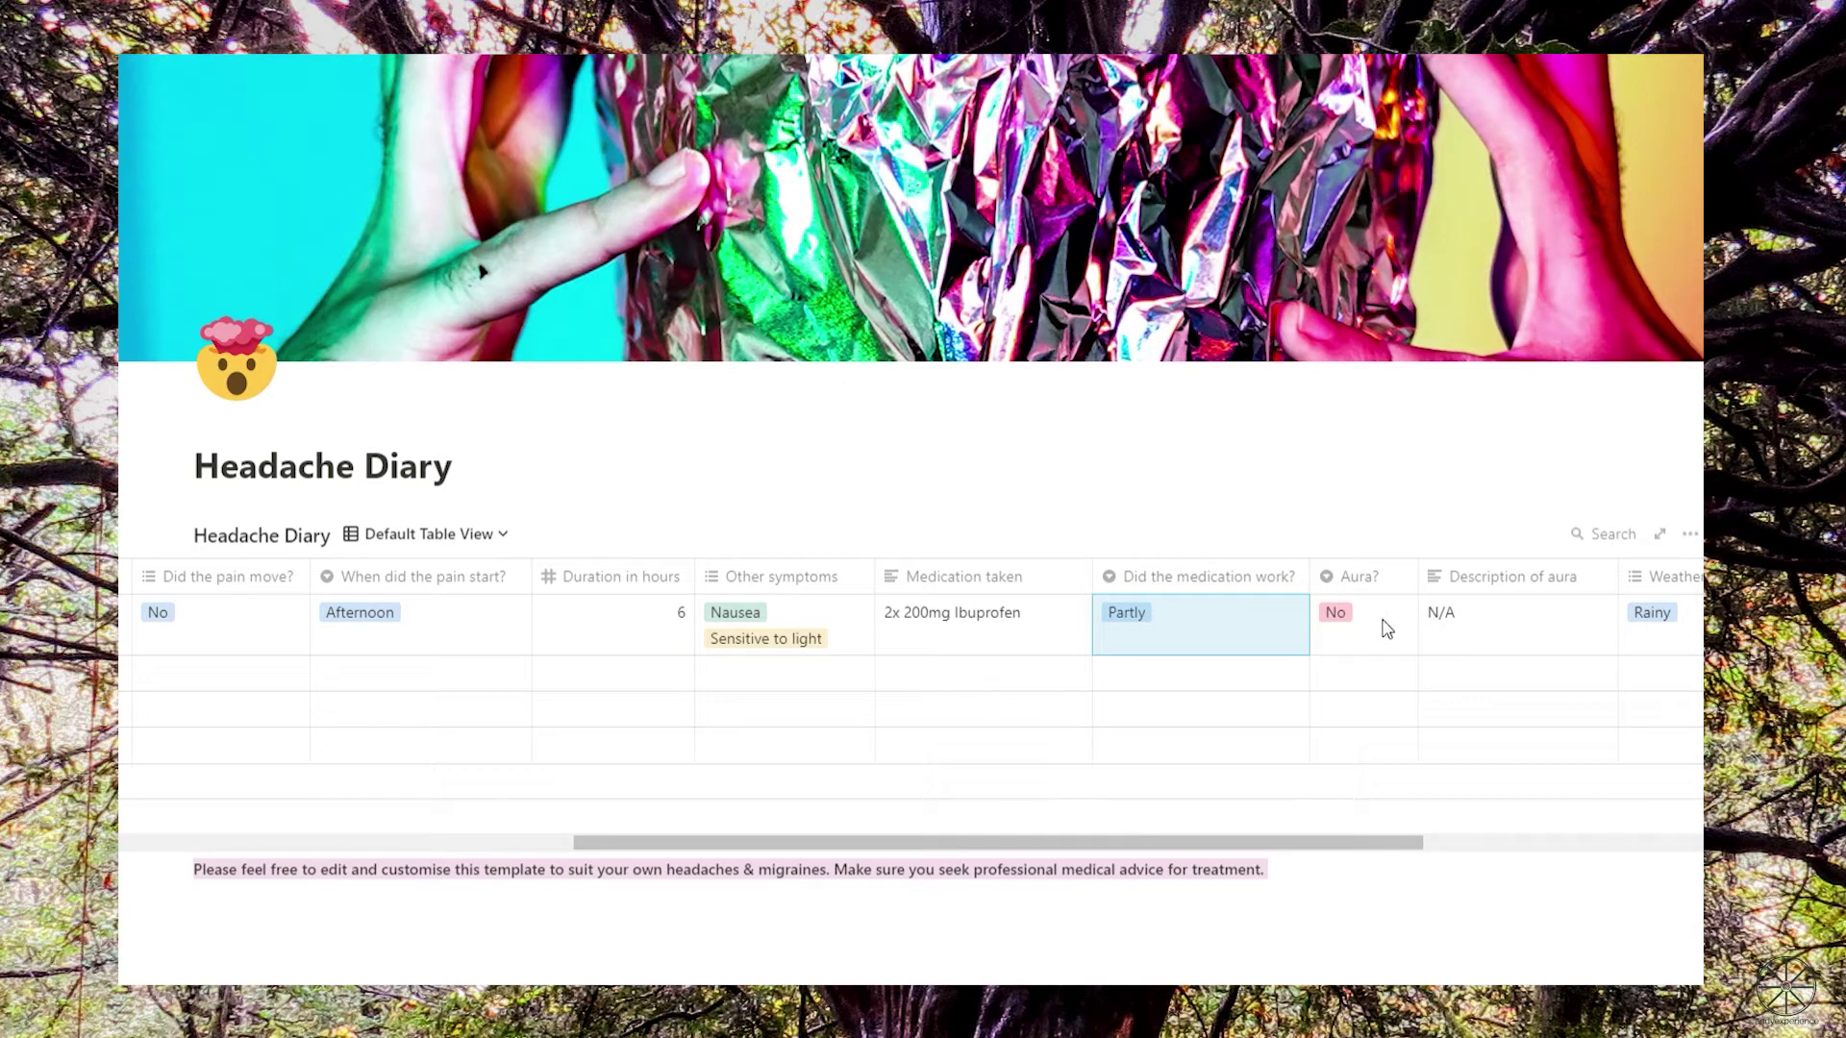
click(1389, 630)
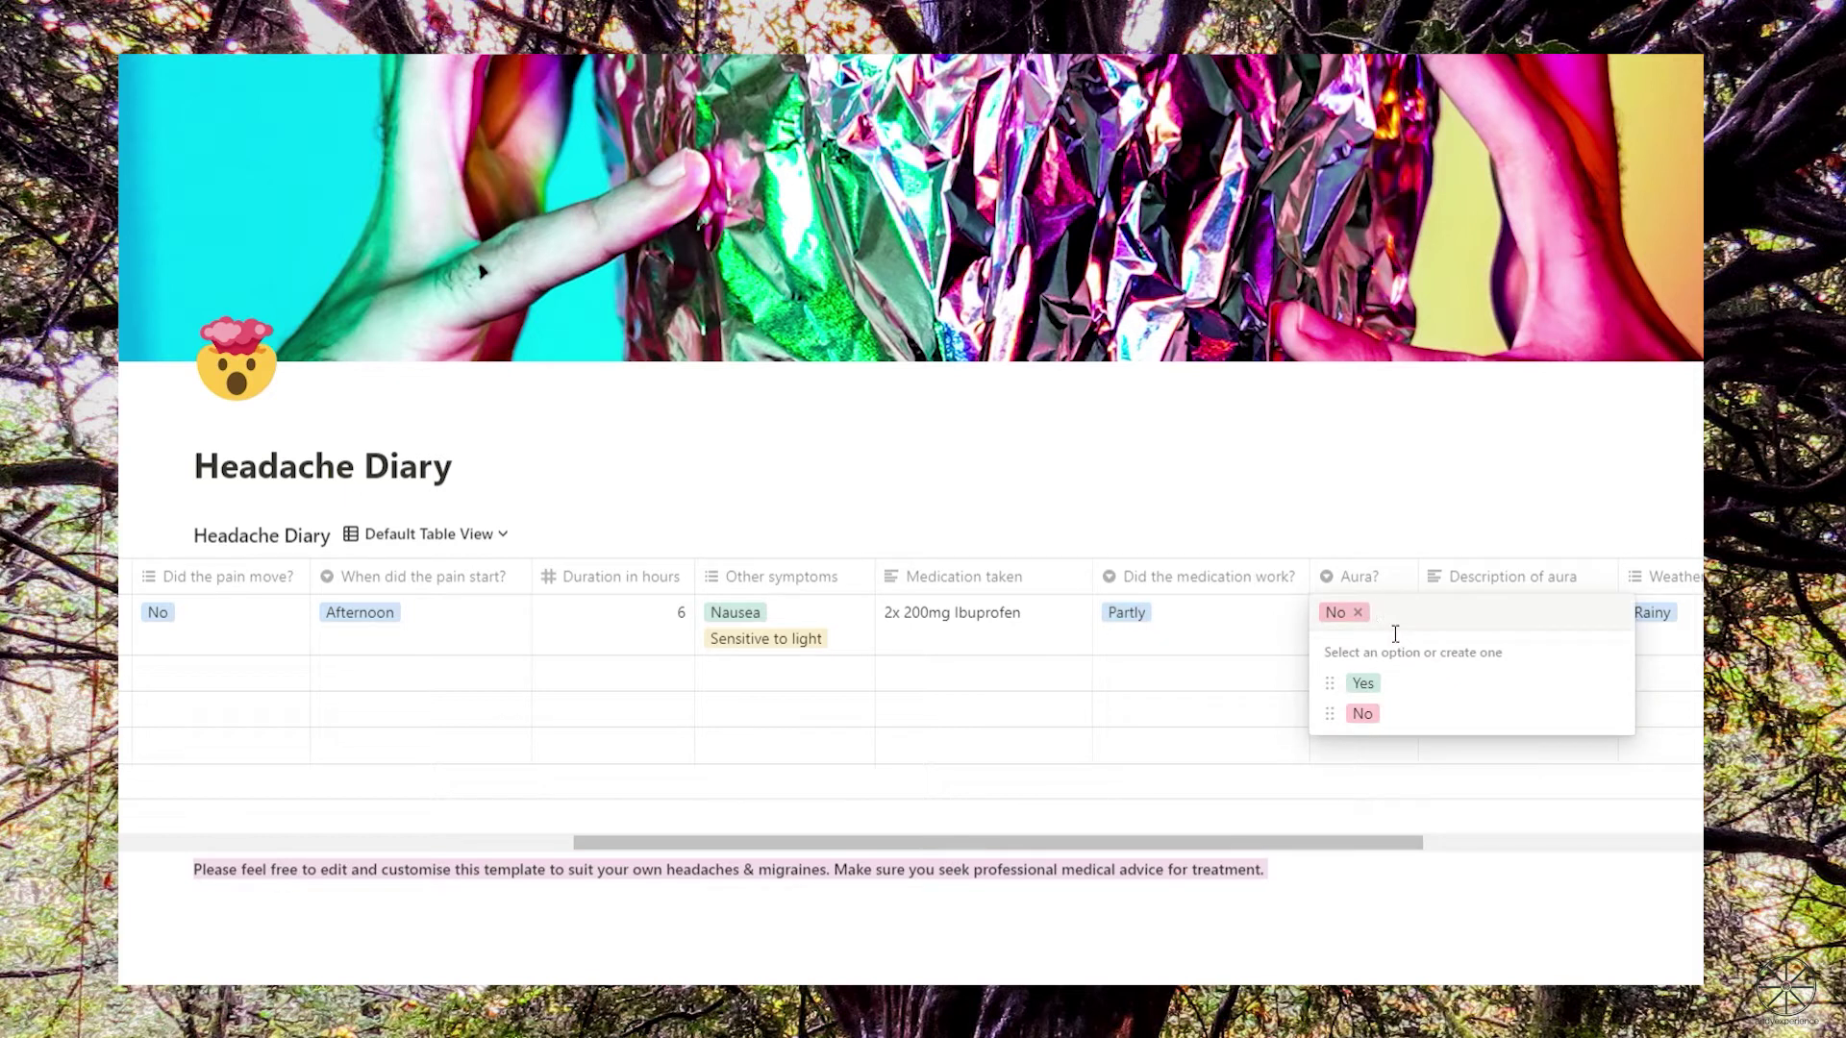
click(1524, 778)
- Review the available weather, mood and alcohol options for the office-day entry
drag(1381, 849, 1791, 854)
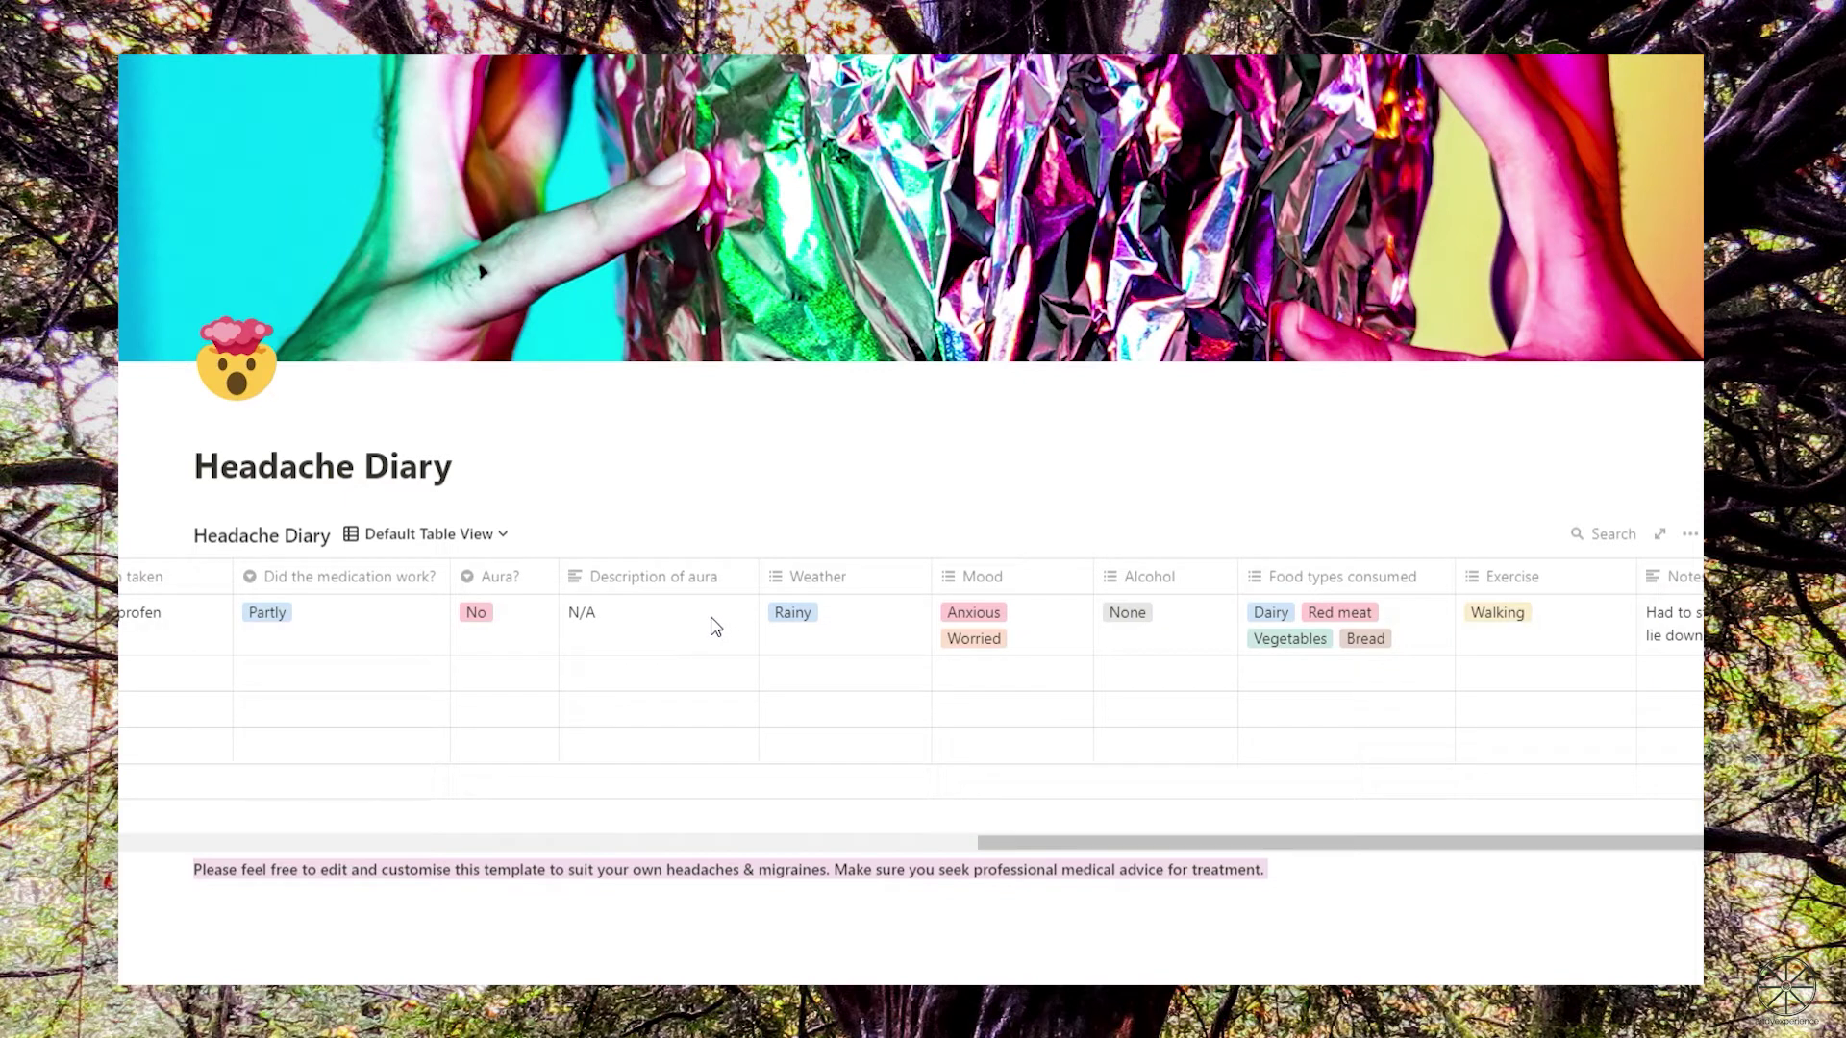
click(879, 638)
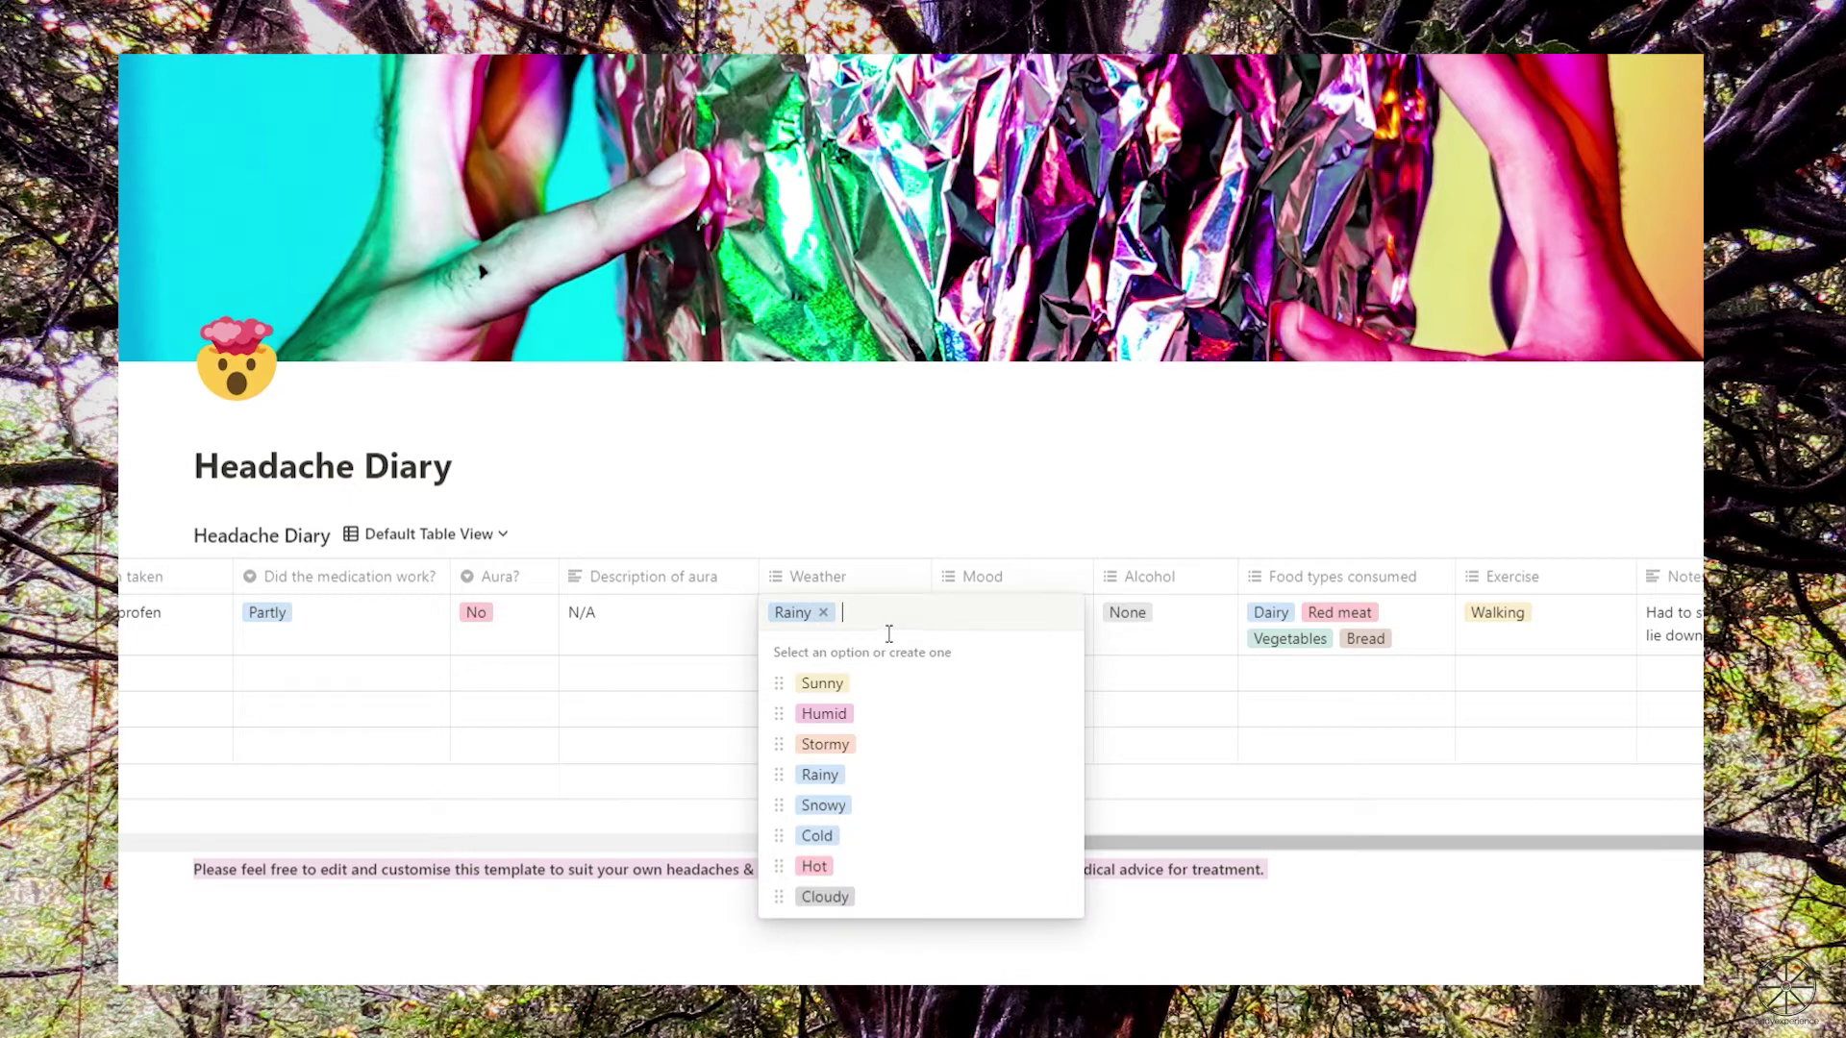
click(1100, 672)
click(1057, 638)
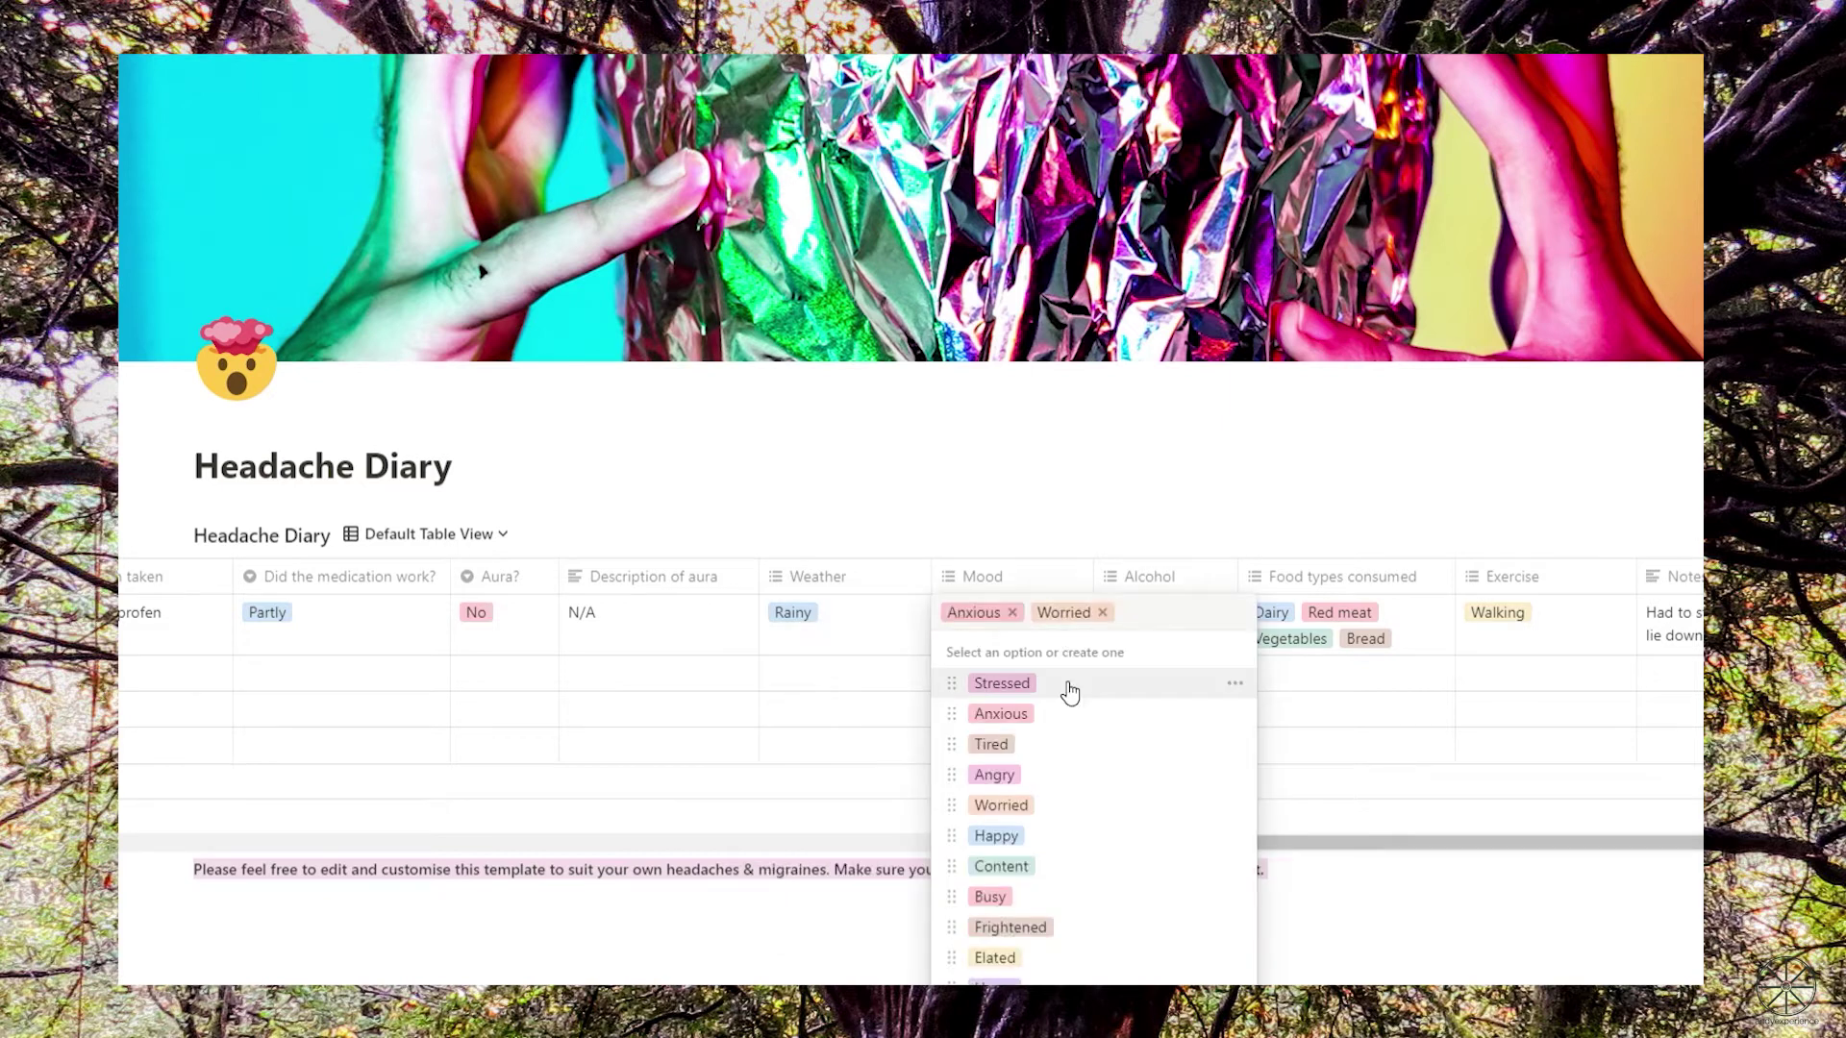
key(Escape)
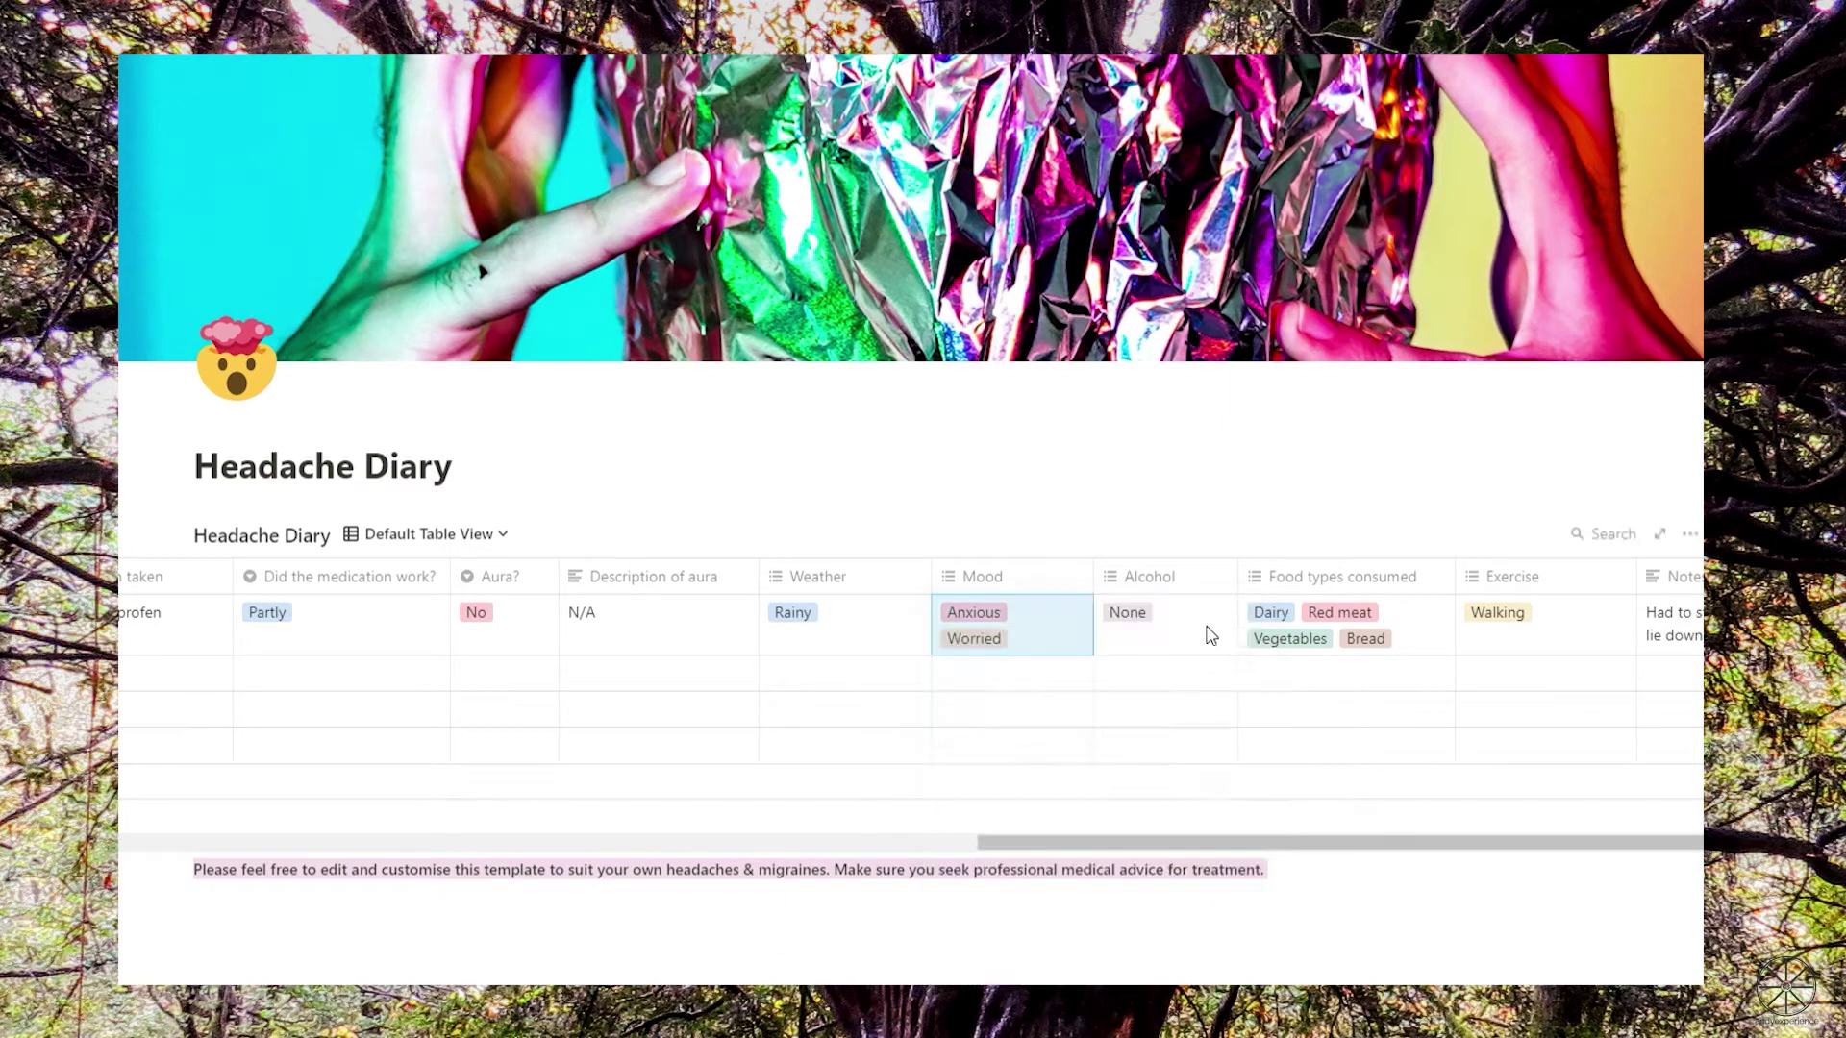
click(1215, 639)
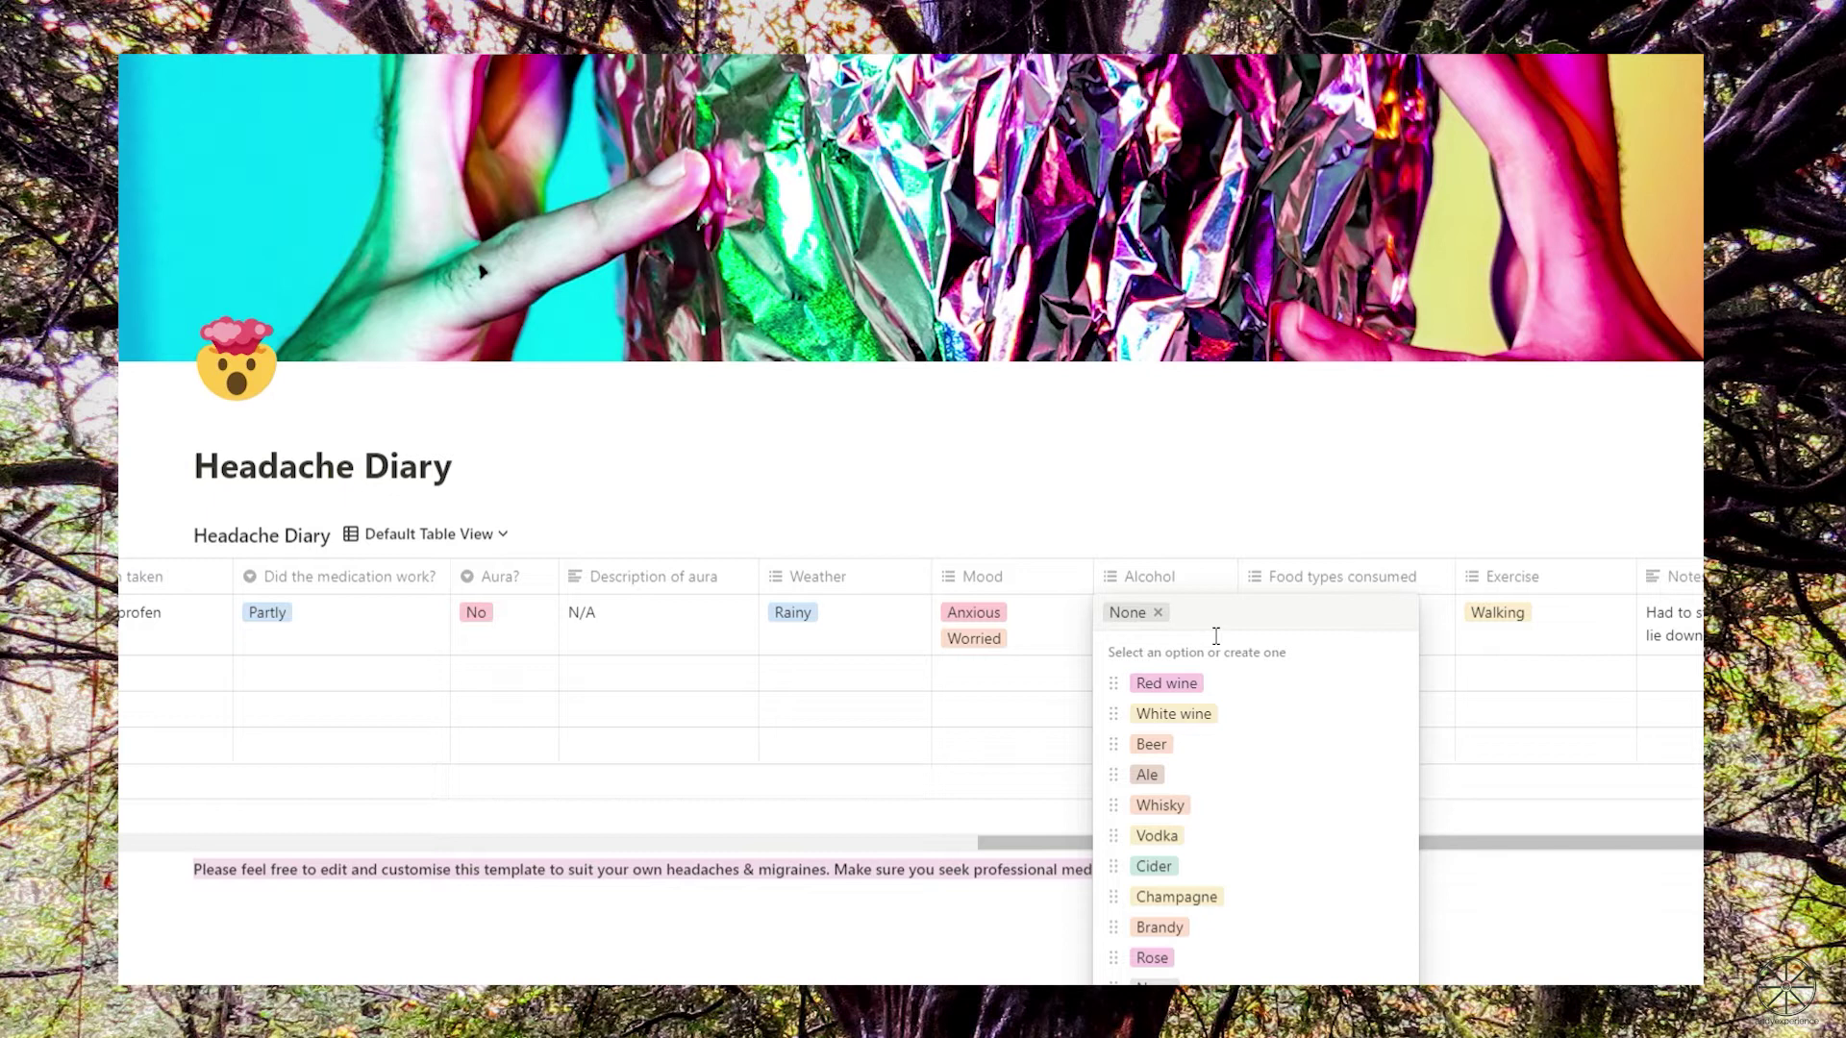
key(Escape)
- Review the entry's options for food types consumed and exercise, and look at the Notes column
click(1418, 637)
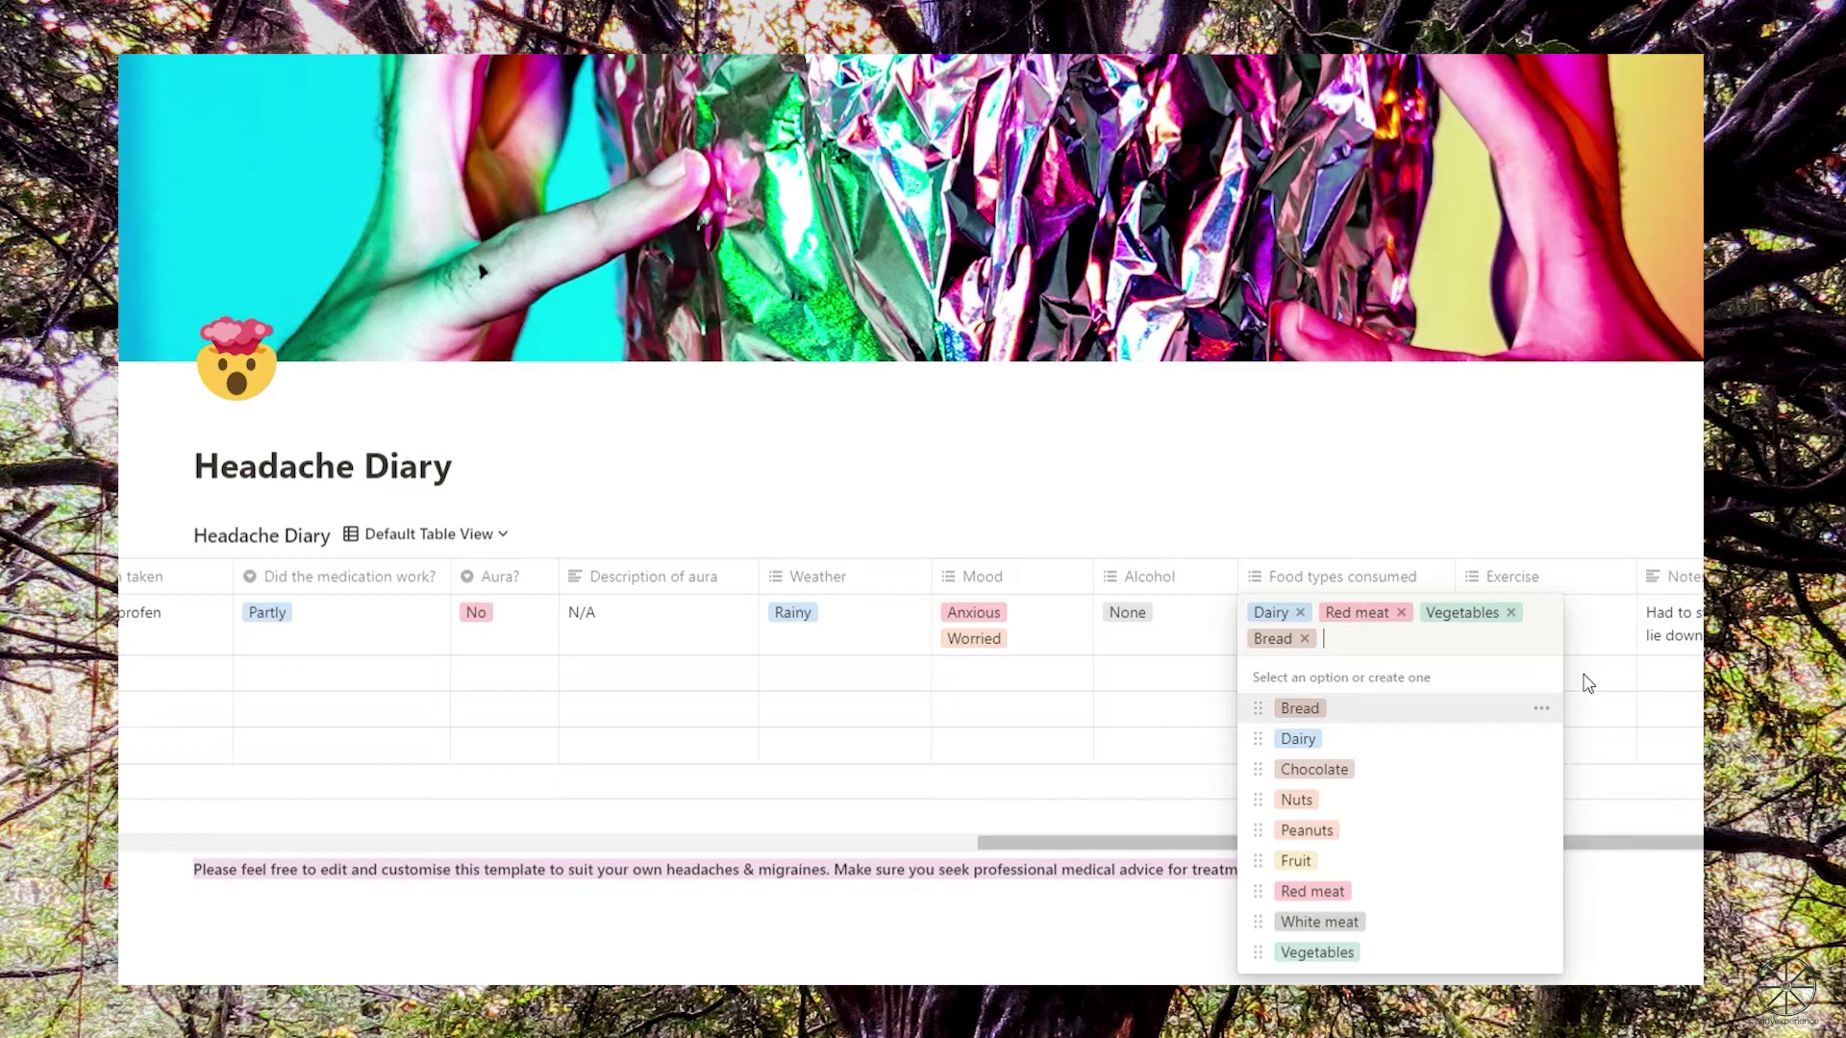
key(Escape)
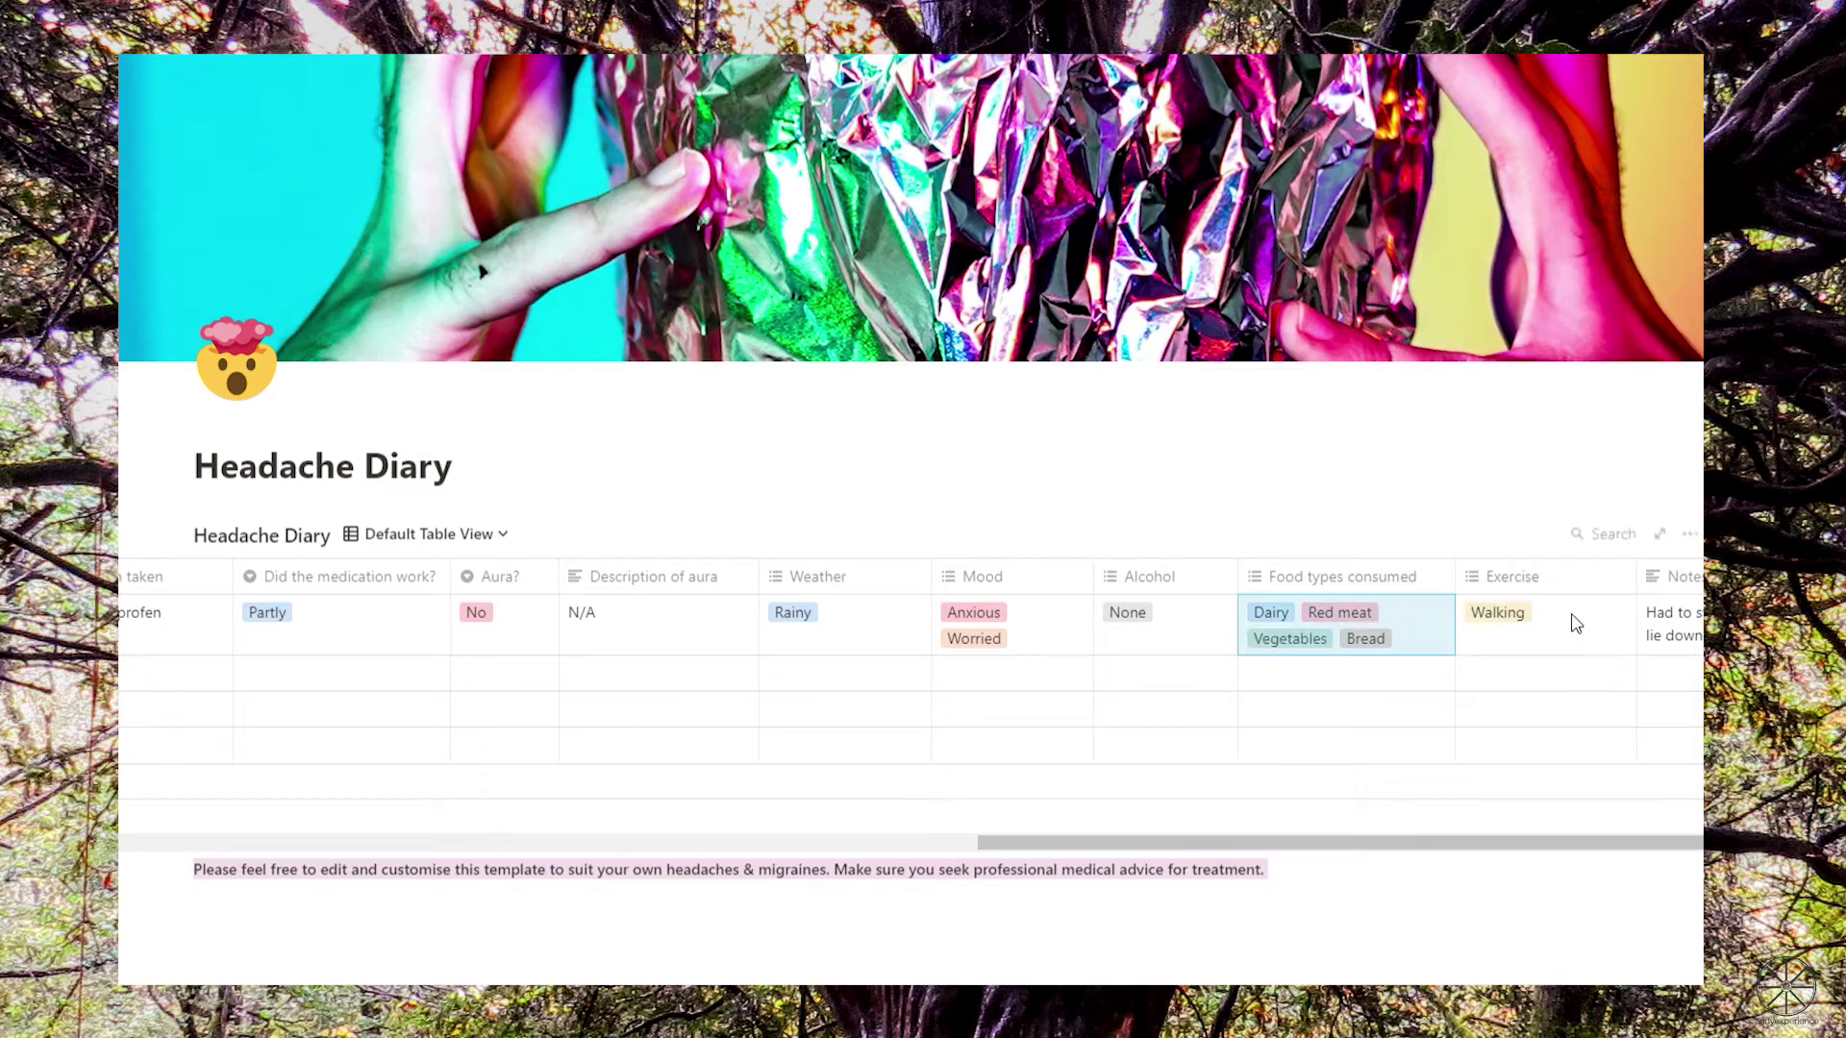
key(Right)
key(Return)
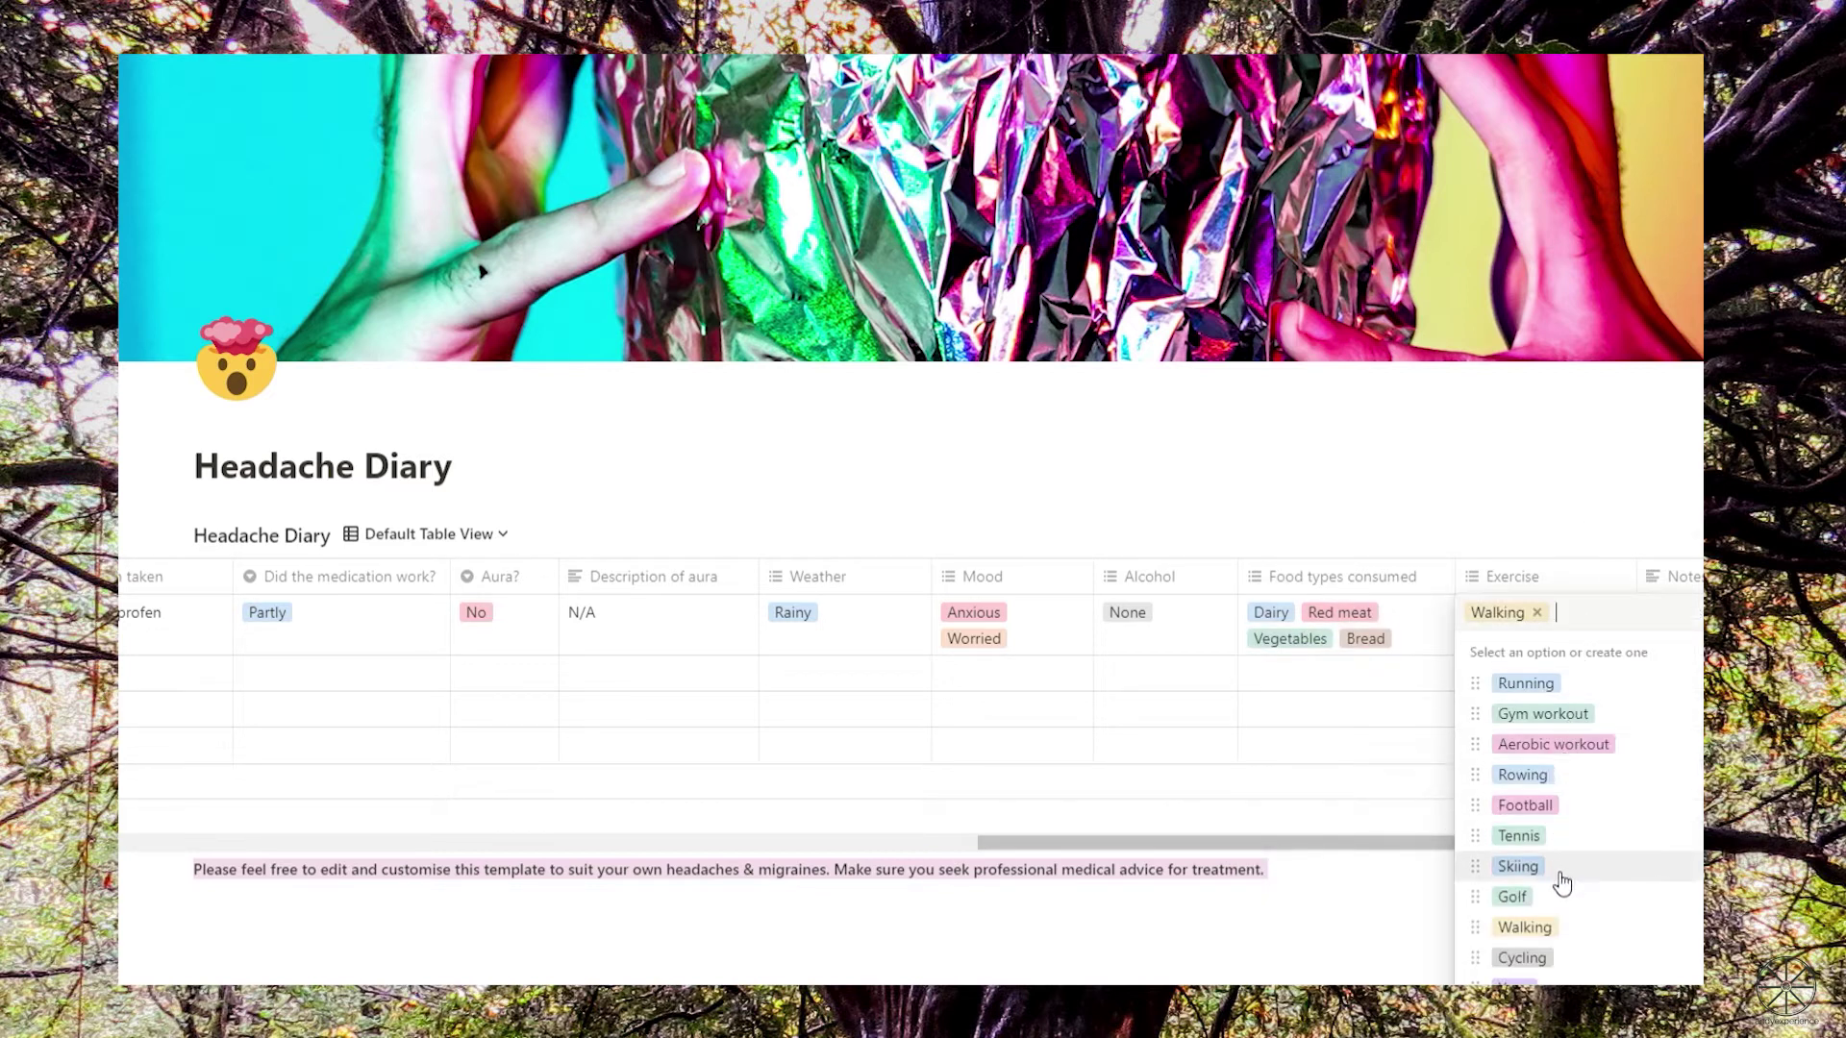
key(Escape)
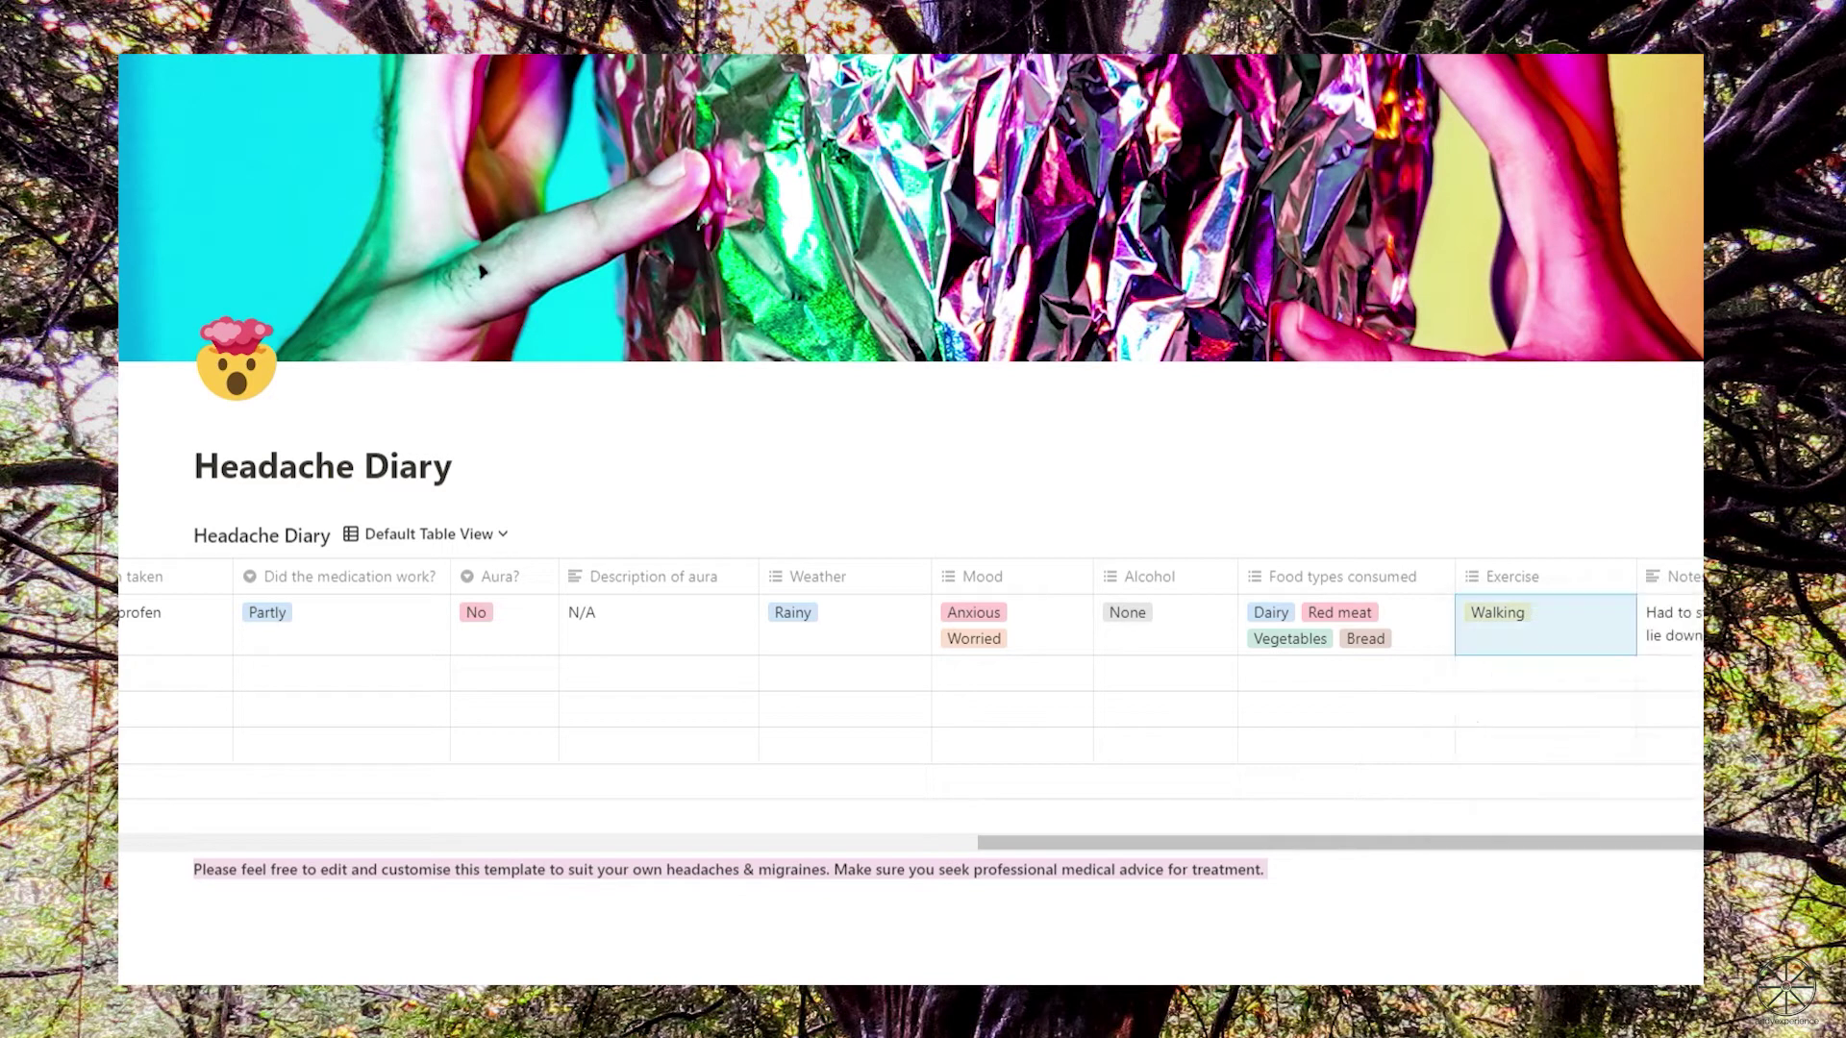
click(1661, 844)
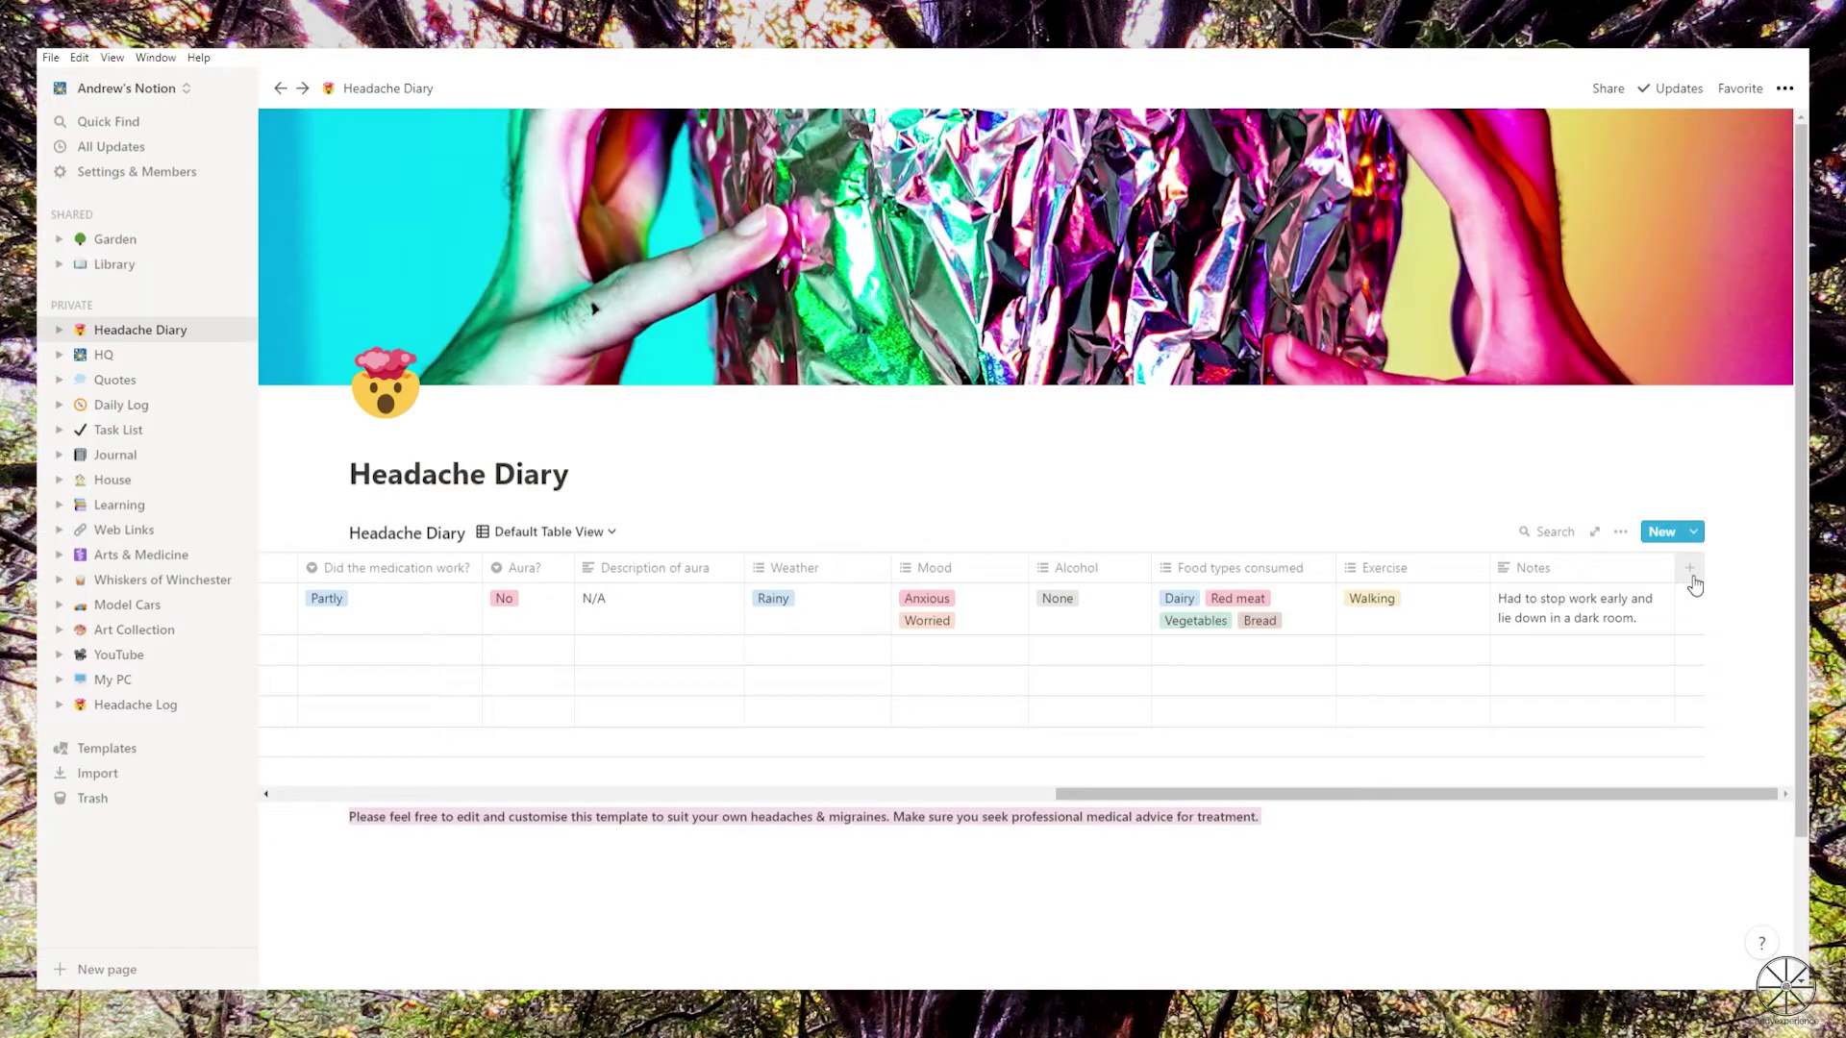
- Check the Severe headache summary view of the Headache Diary table and return to Default Table View
drag(1265, 795, 493, 823)
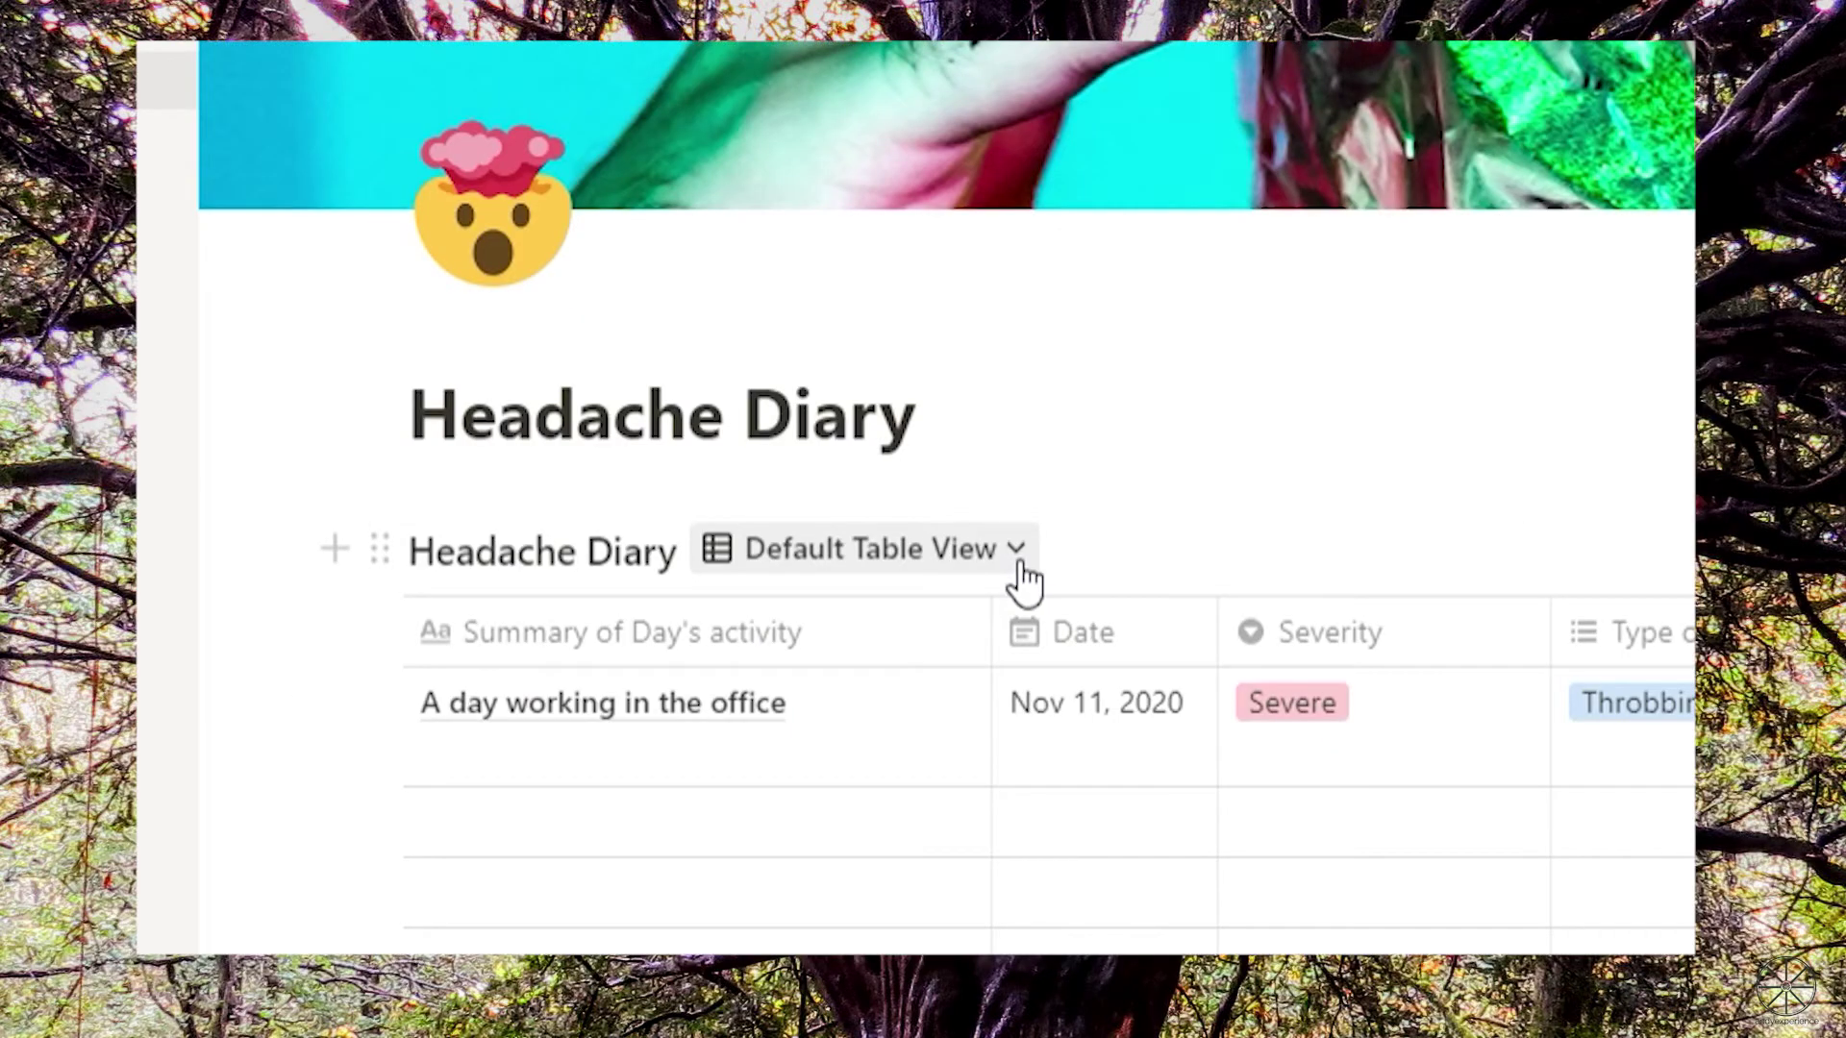
click(1019, 567)
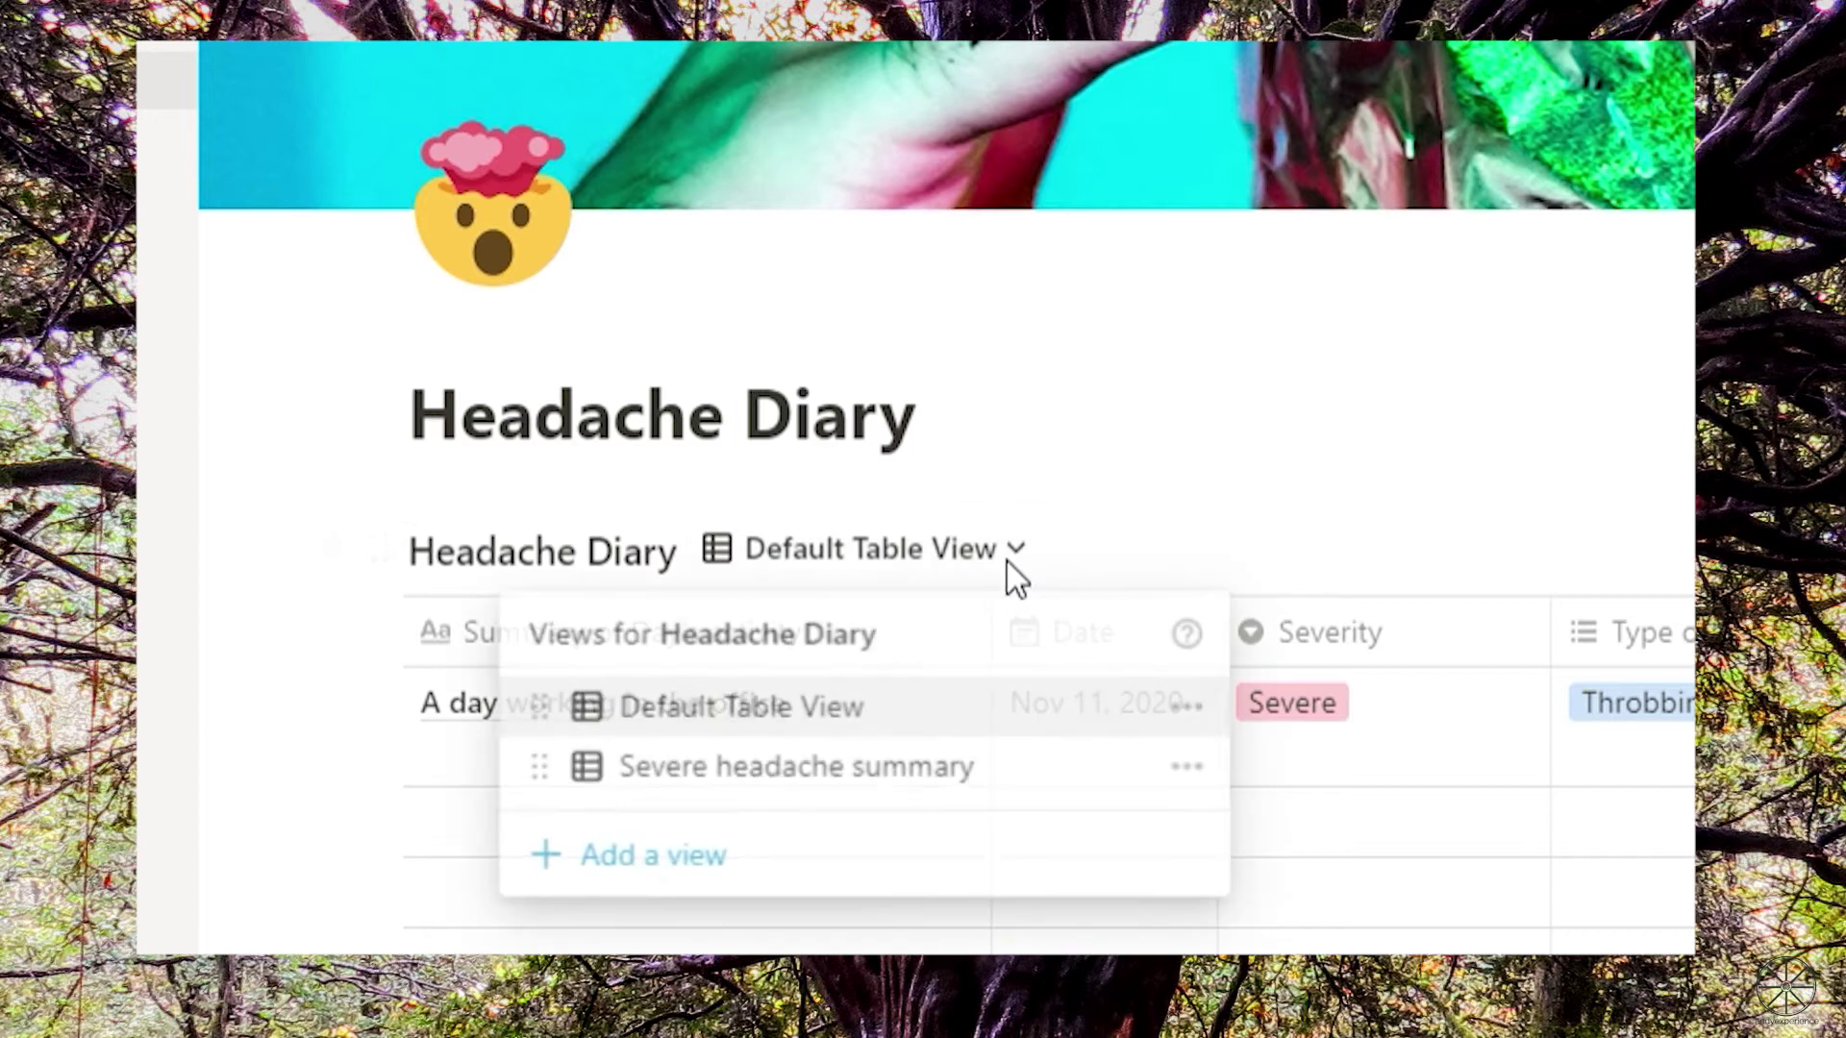
click(952, 791)
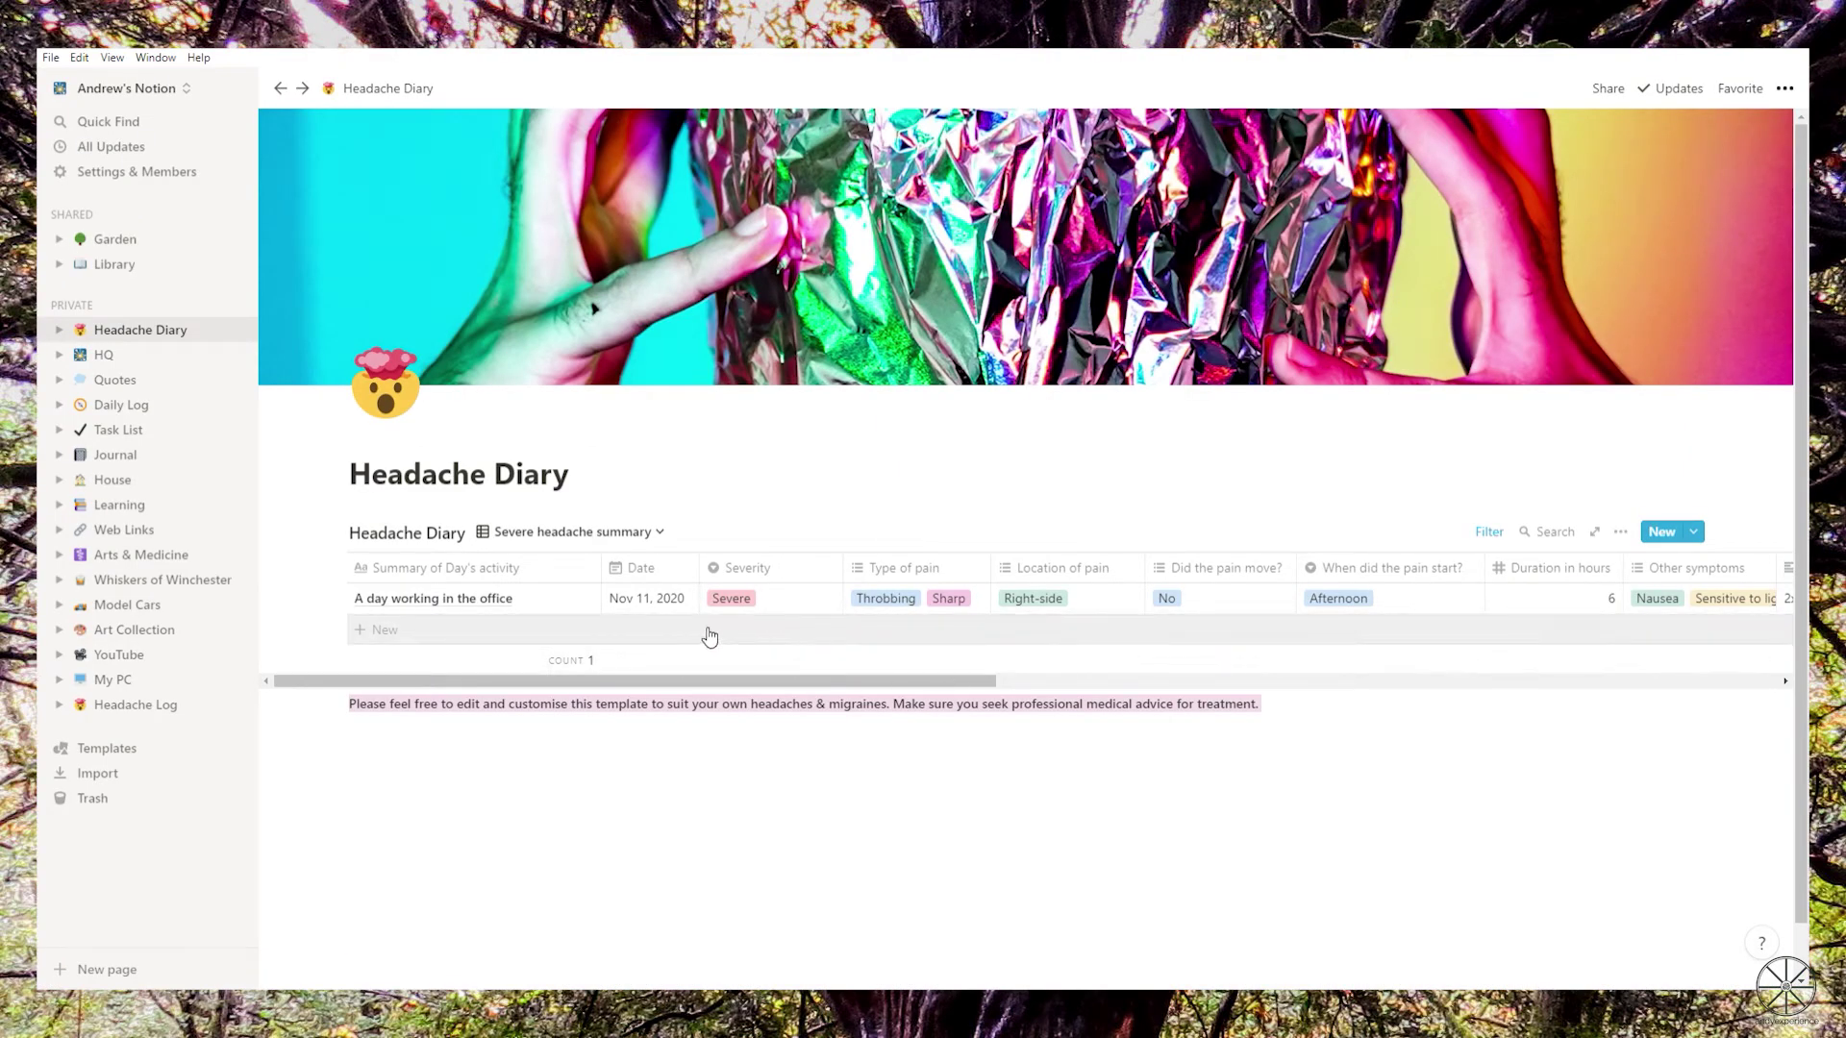
click(567, 535)
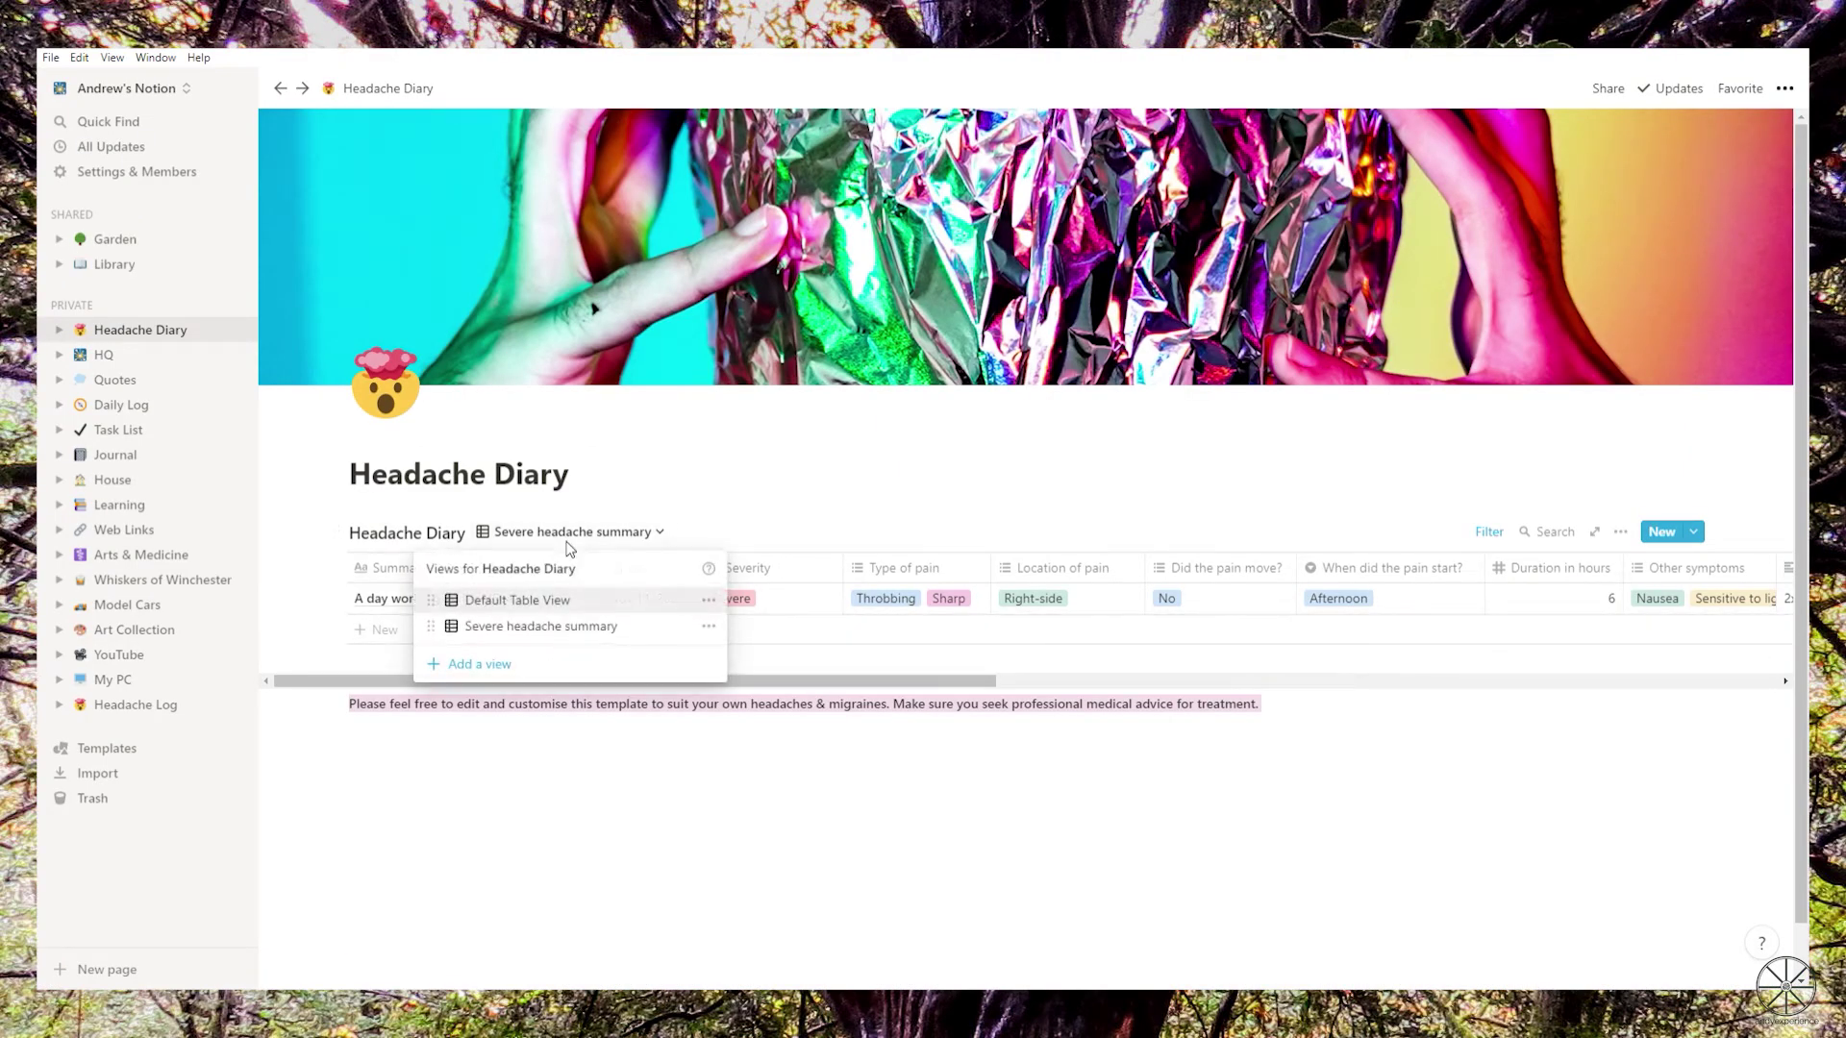
click(539, 600)
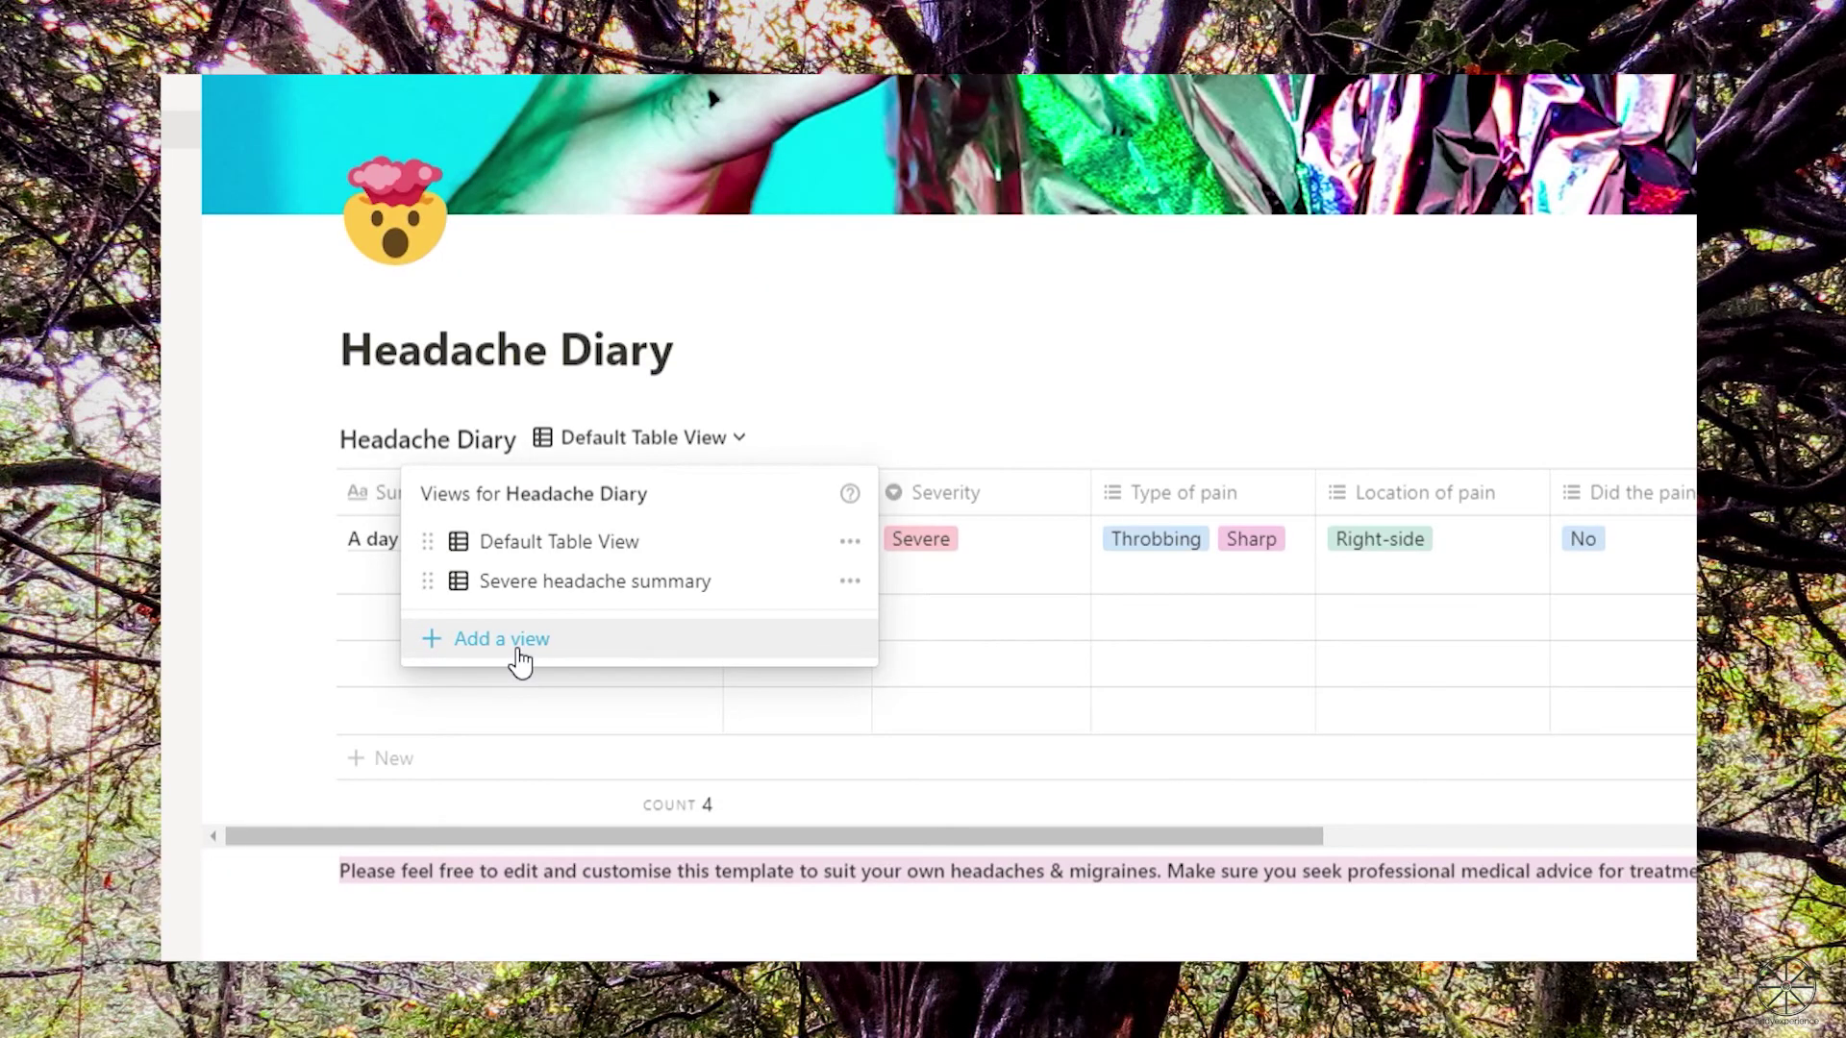
- Create a new table view of the Headache Diary named "Stormy view"
click(520, 650)
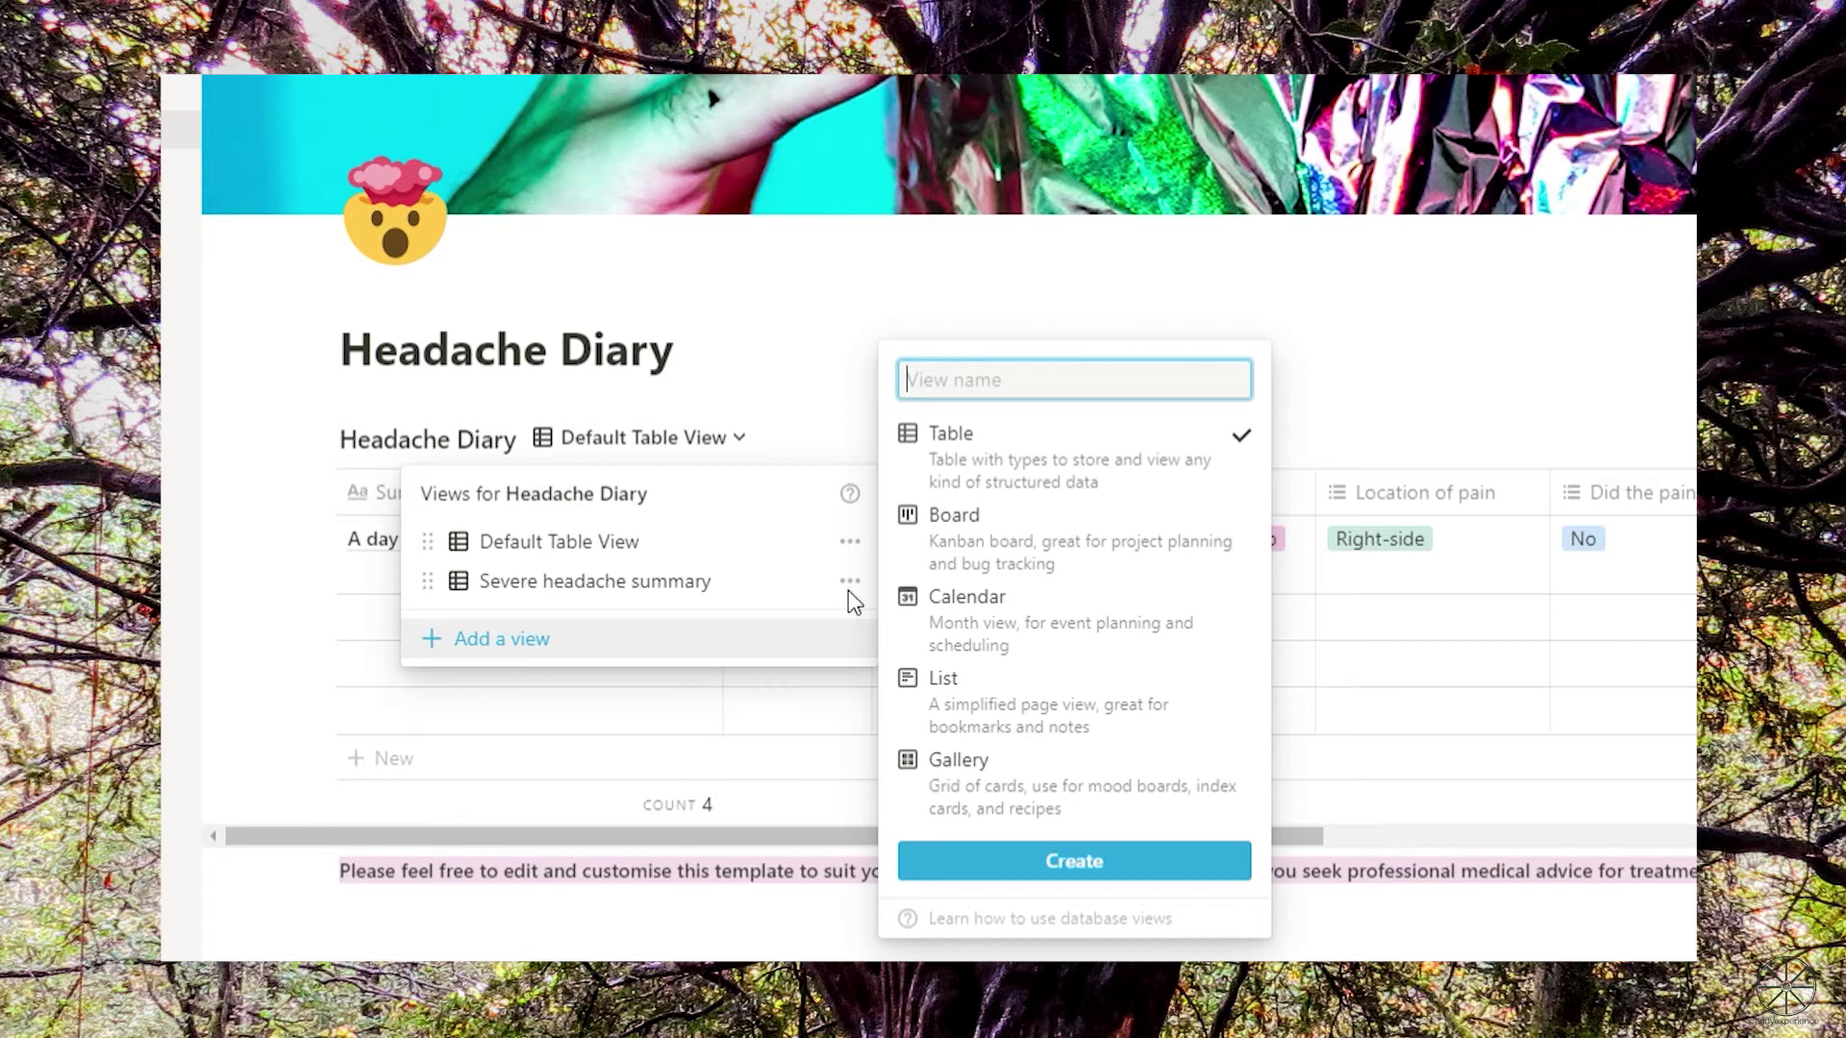
mouse_move(1082, 476)
text(Stormy view)
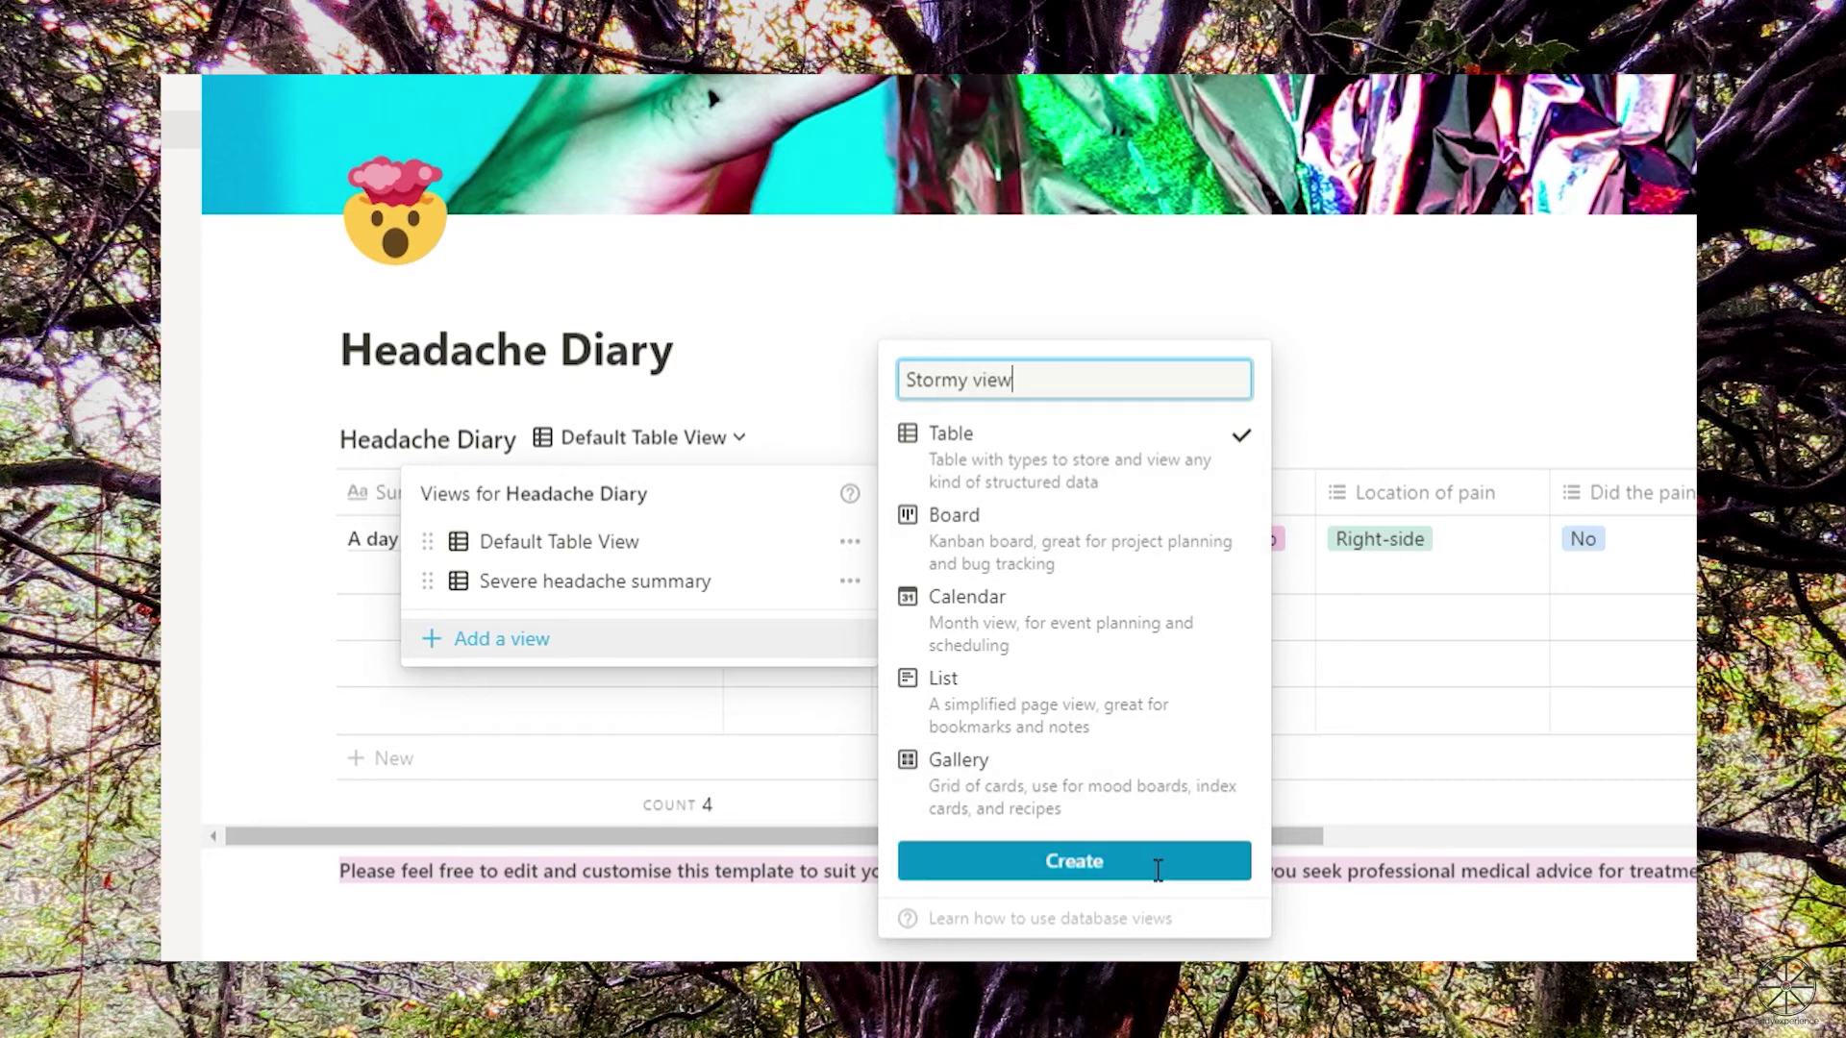
click(1158, 870)
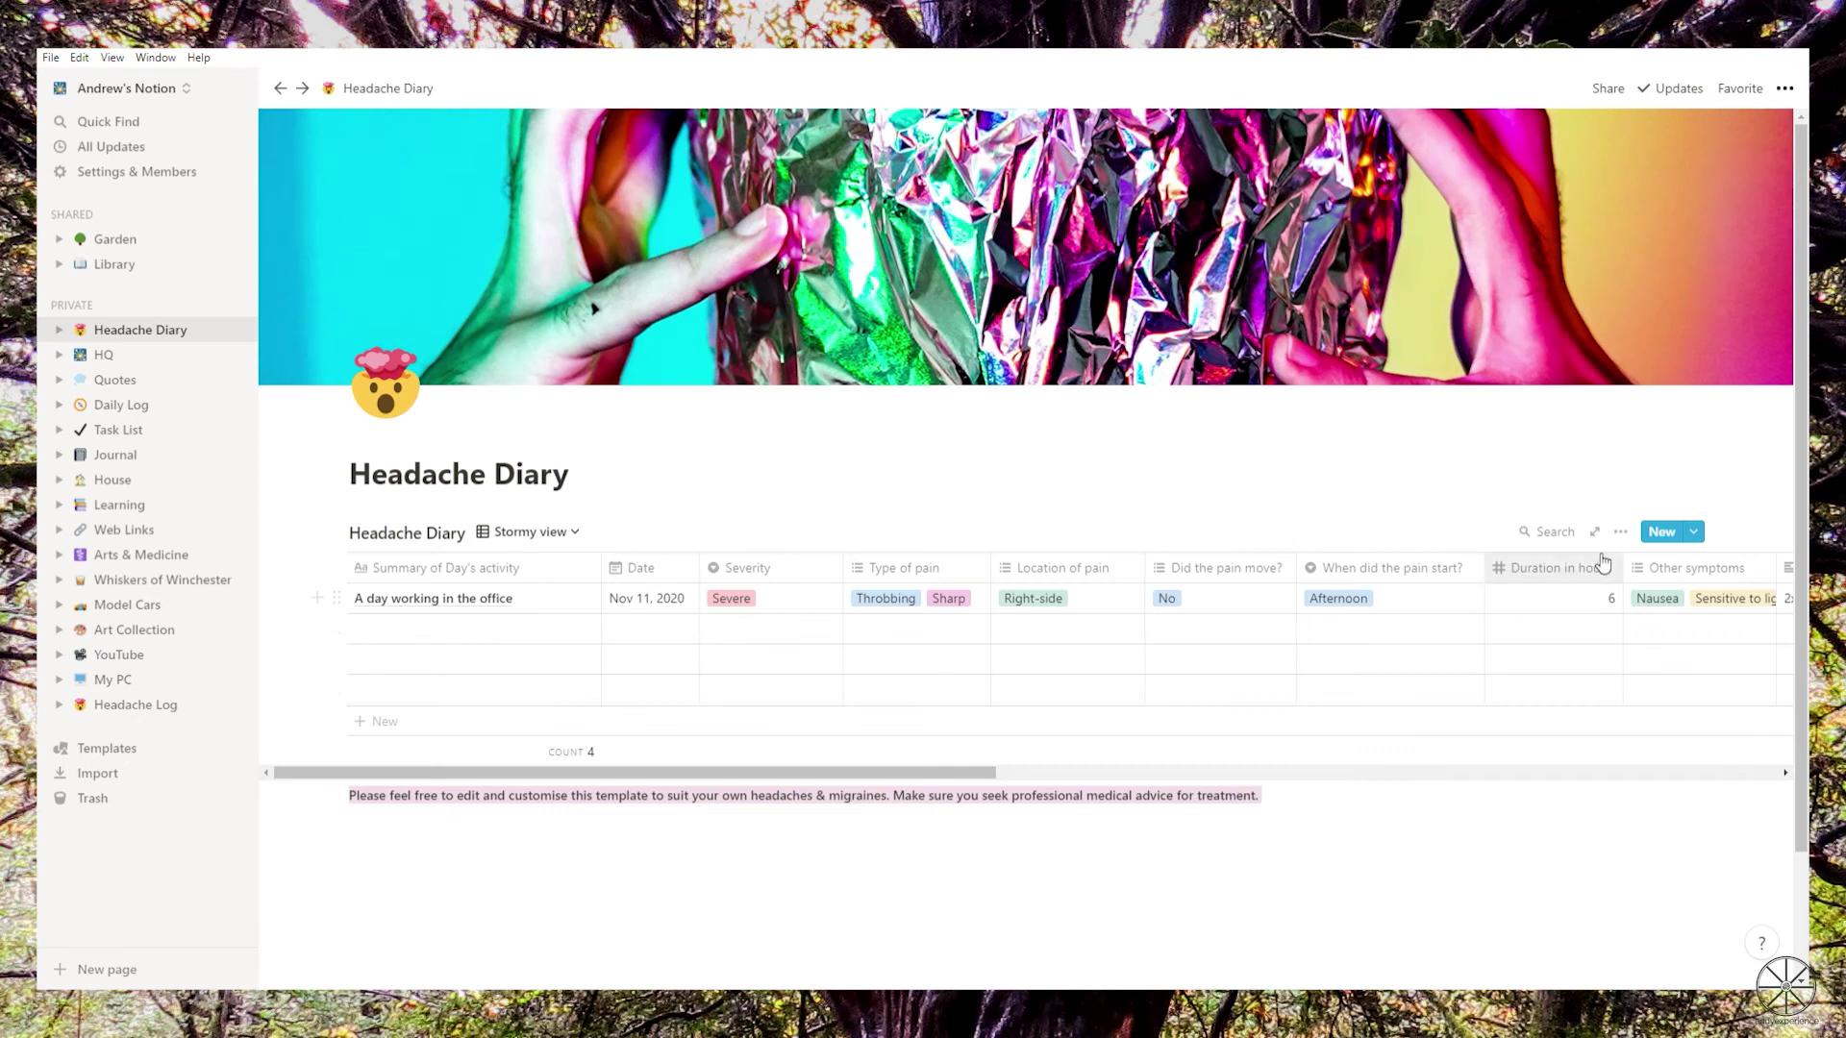
- Add a filter to the Stormy view that shows only entries whose Weather contains Stormy
click(1621, 532)
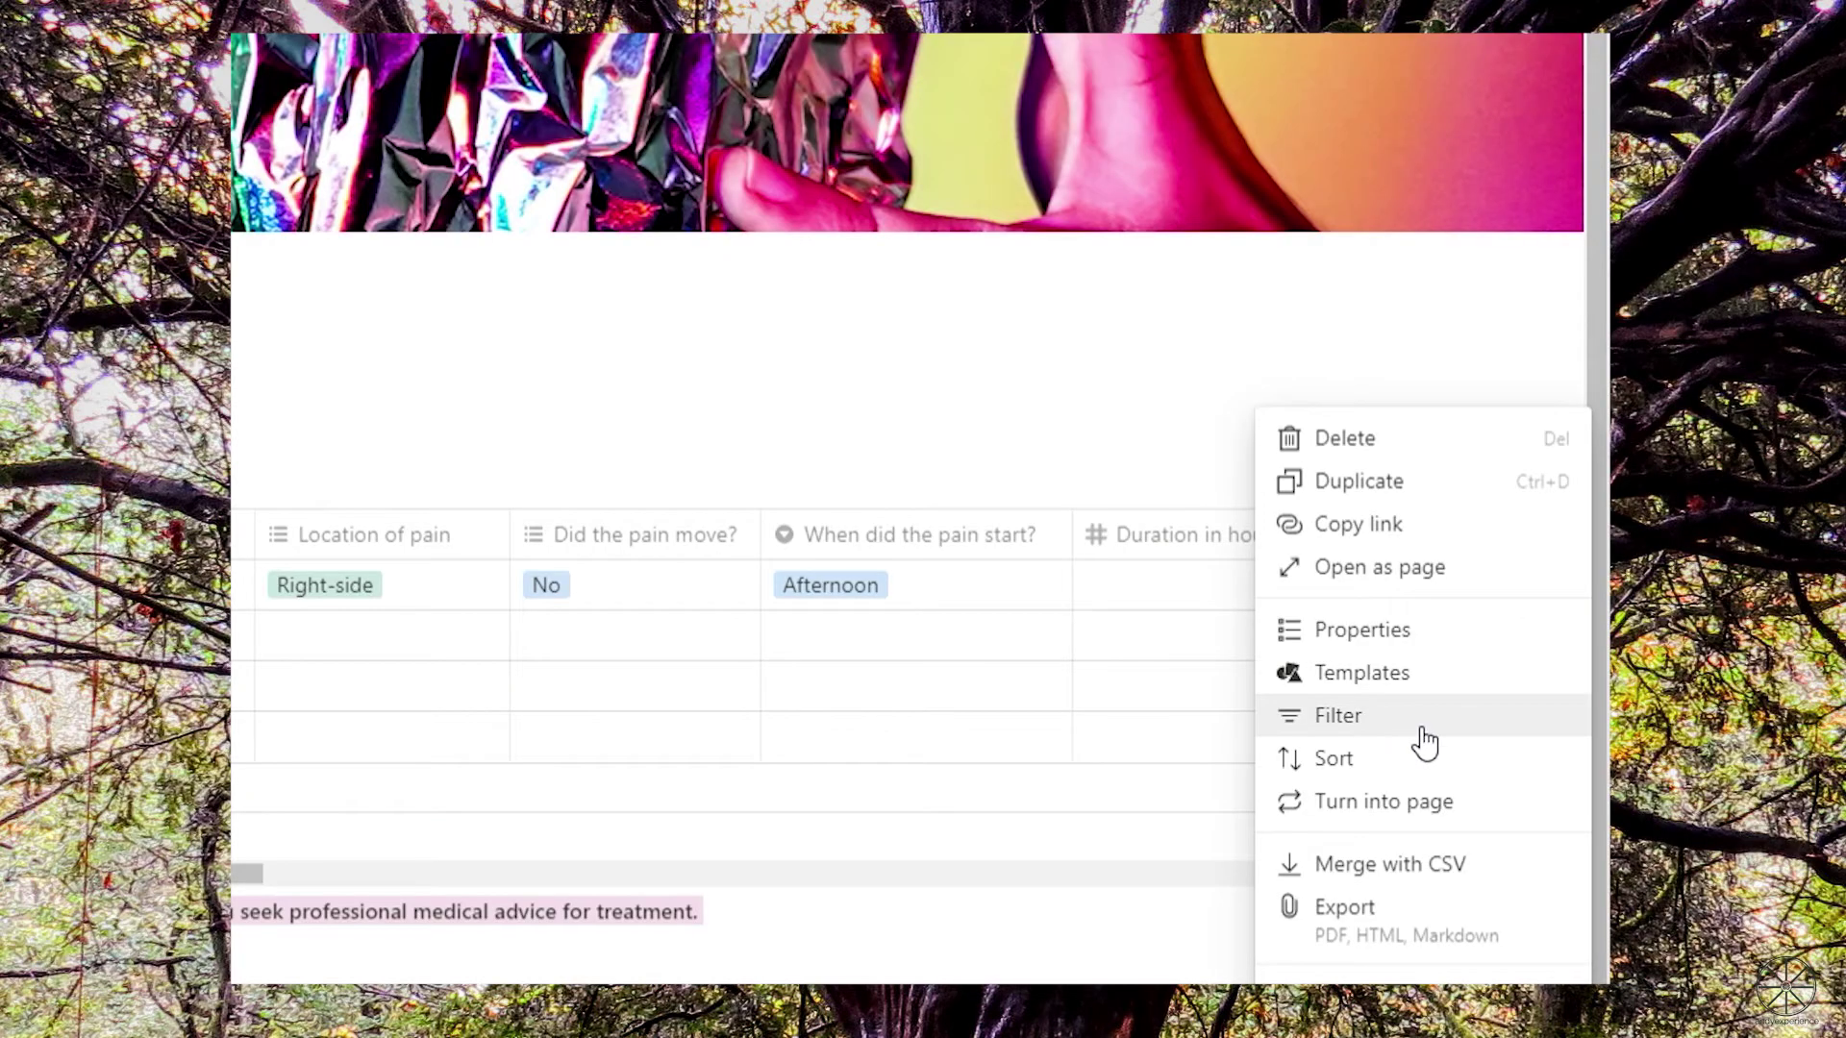
click(1421, 741)
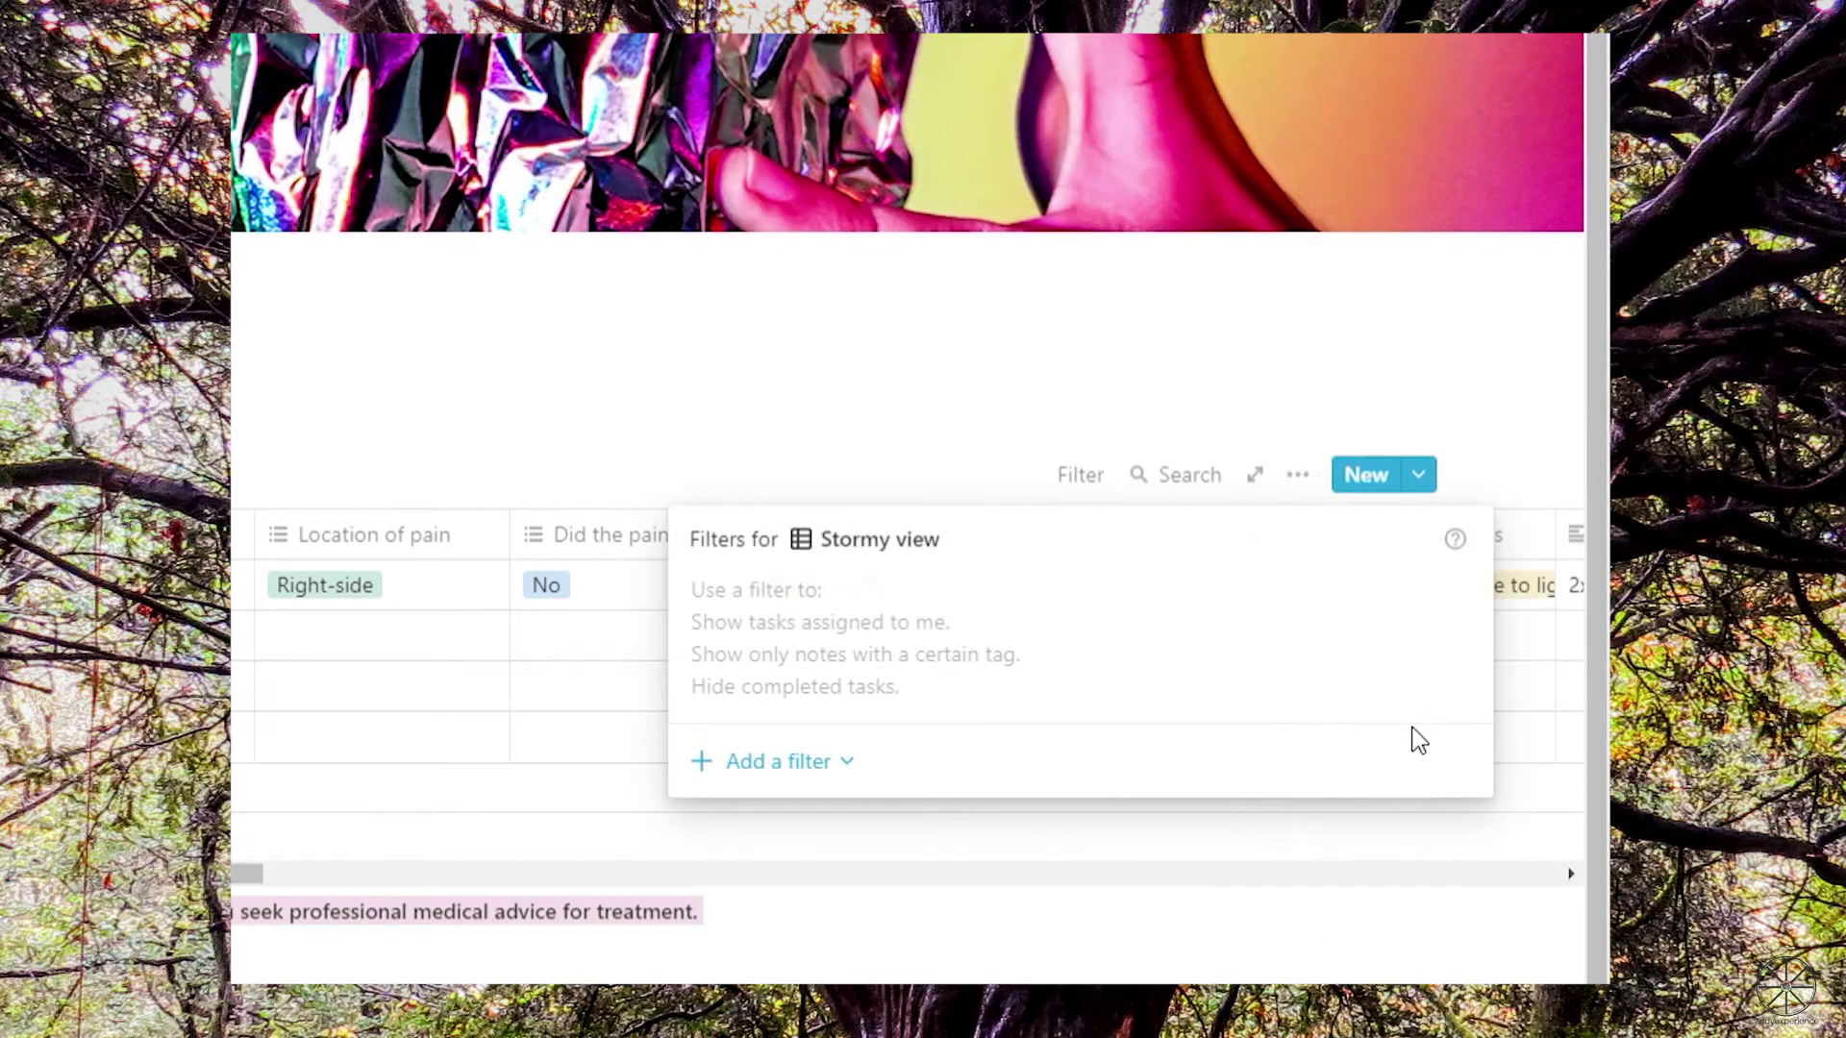
click(787, 766)
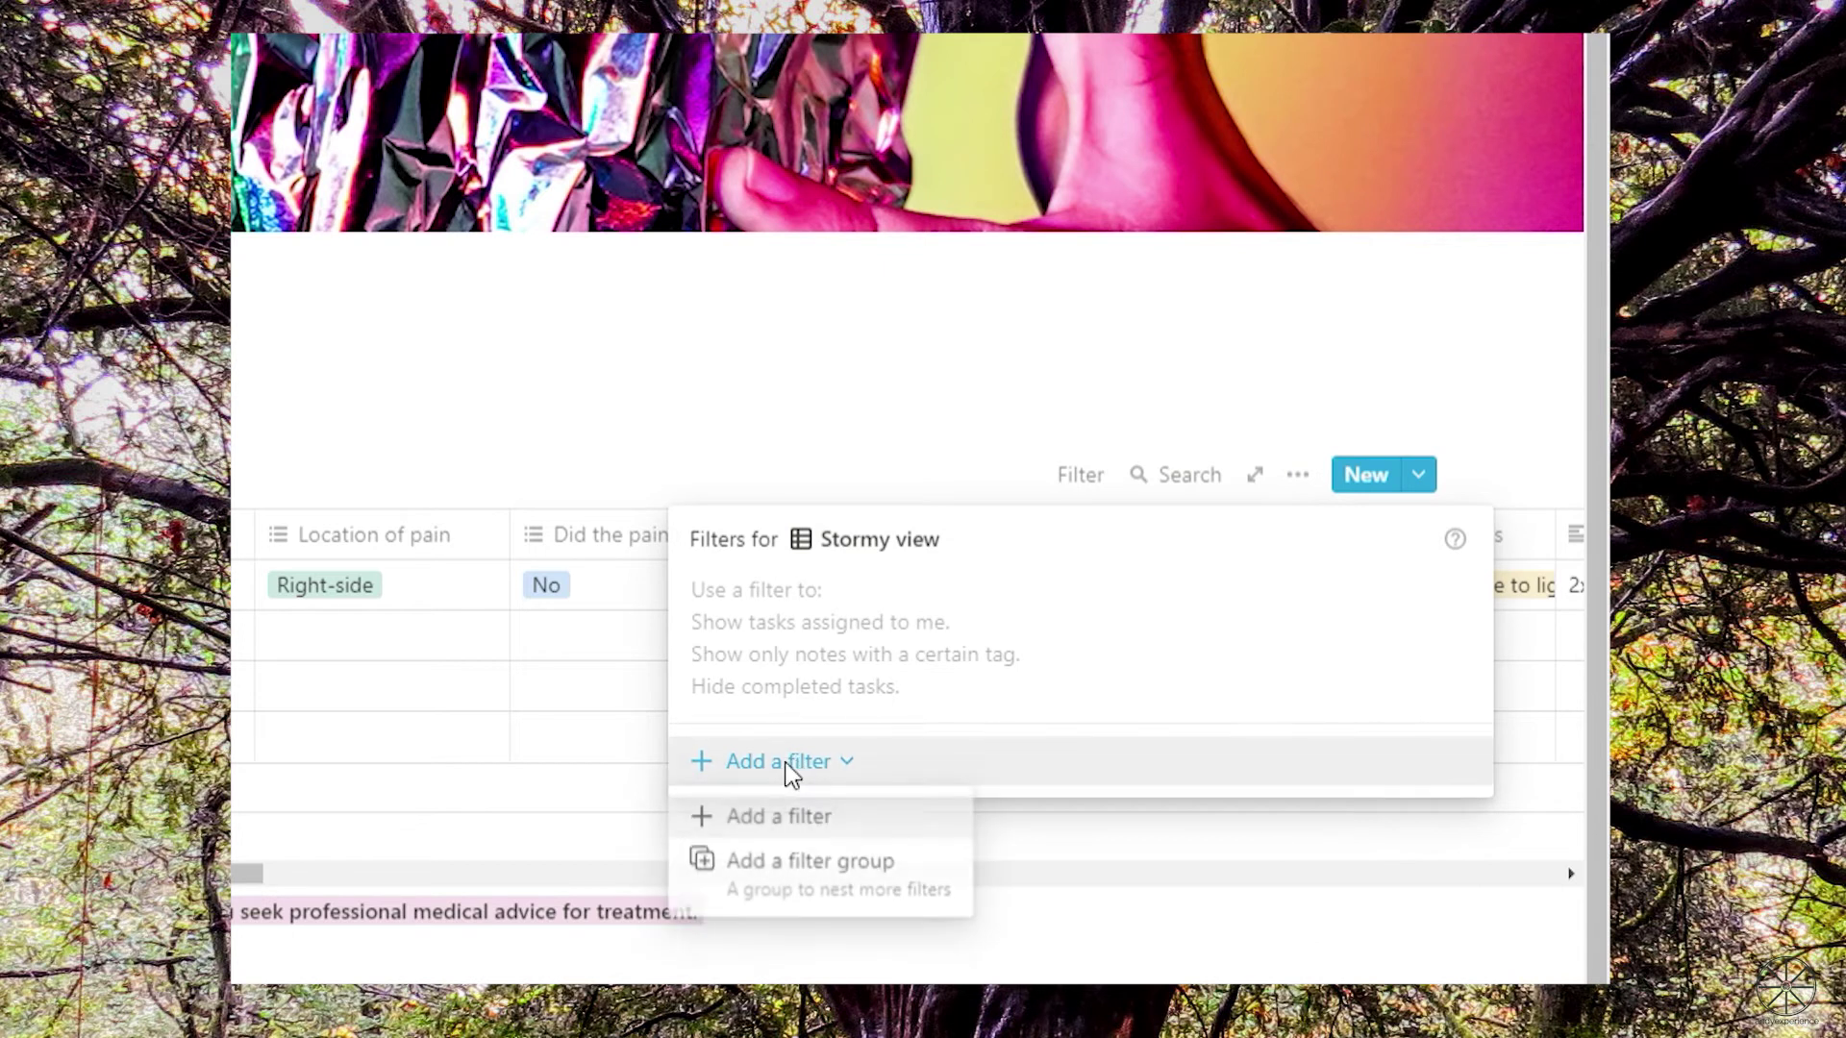
click(817, 832)
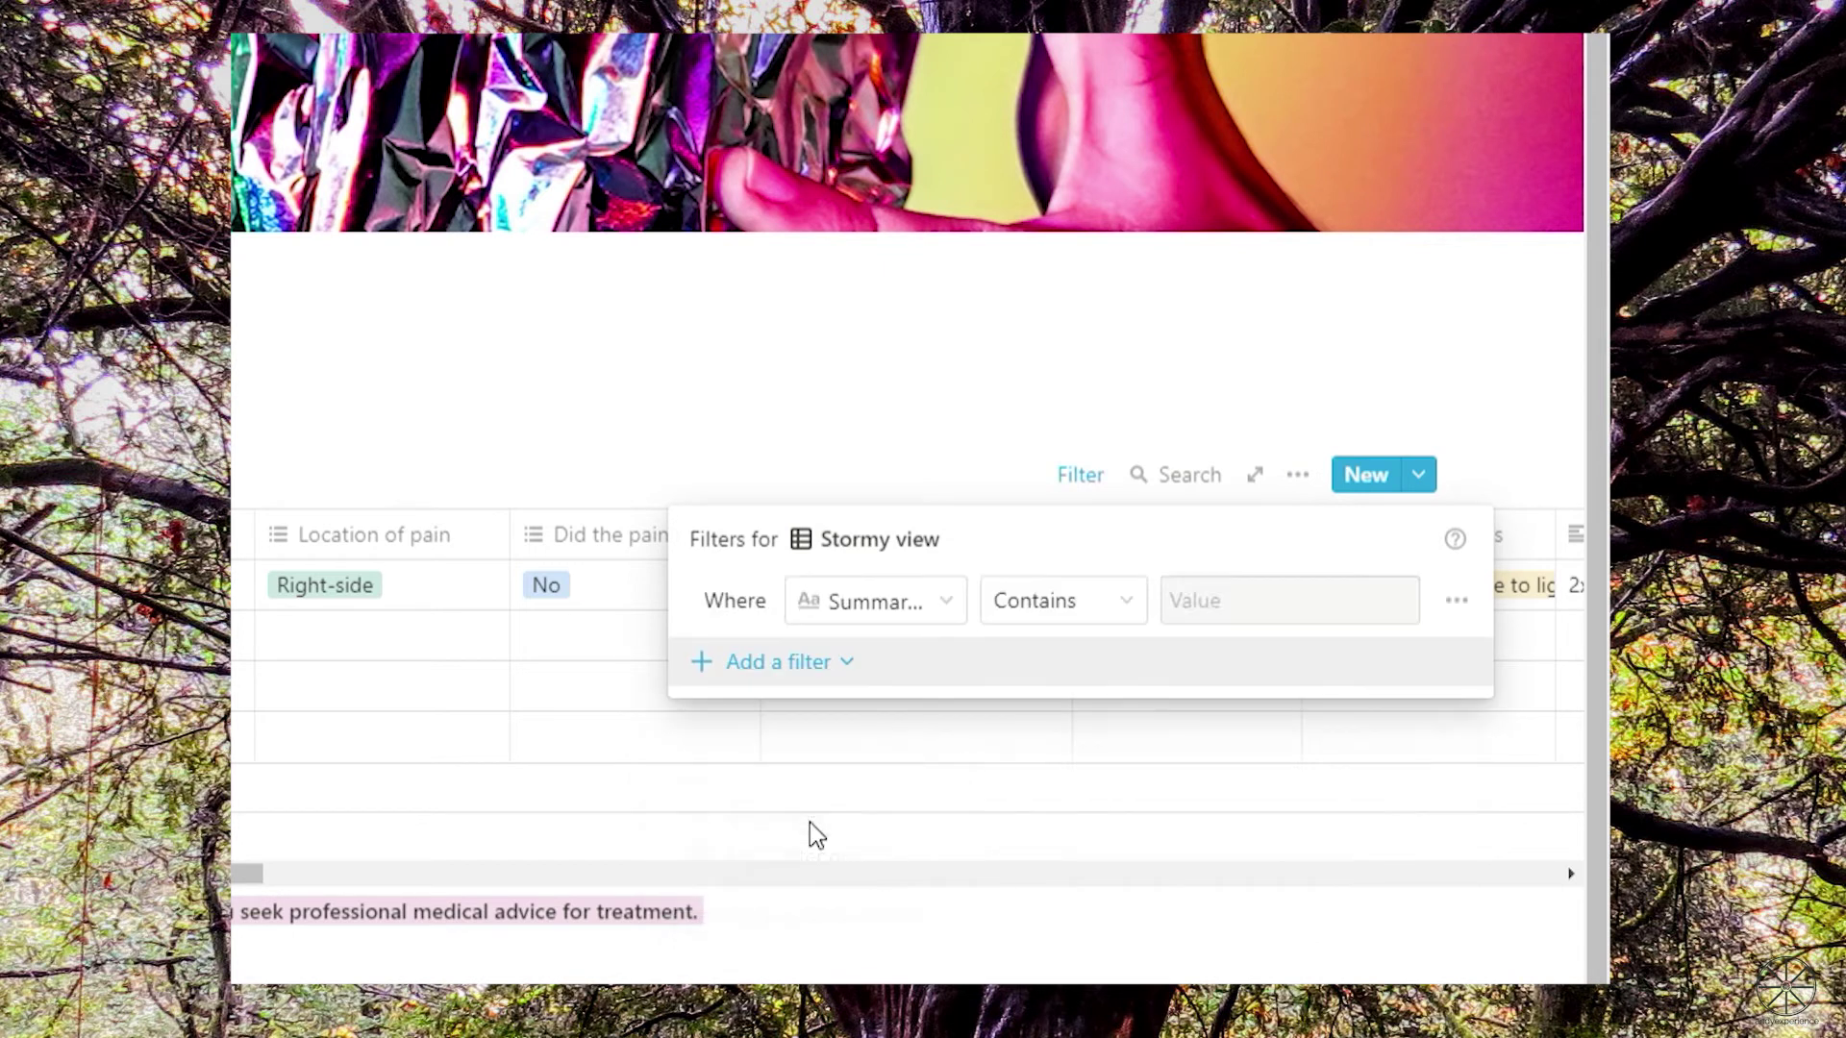
click(875, 338)
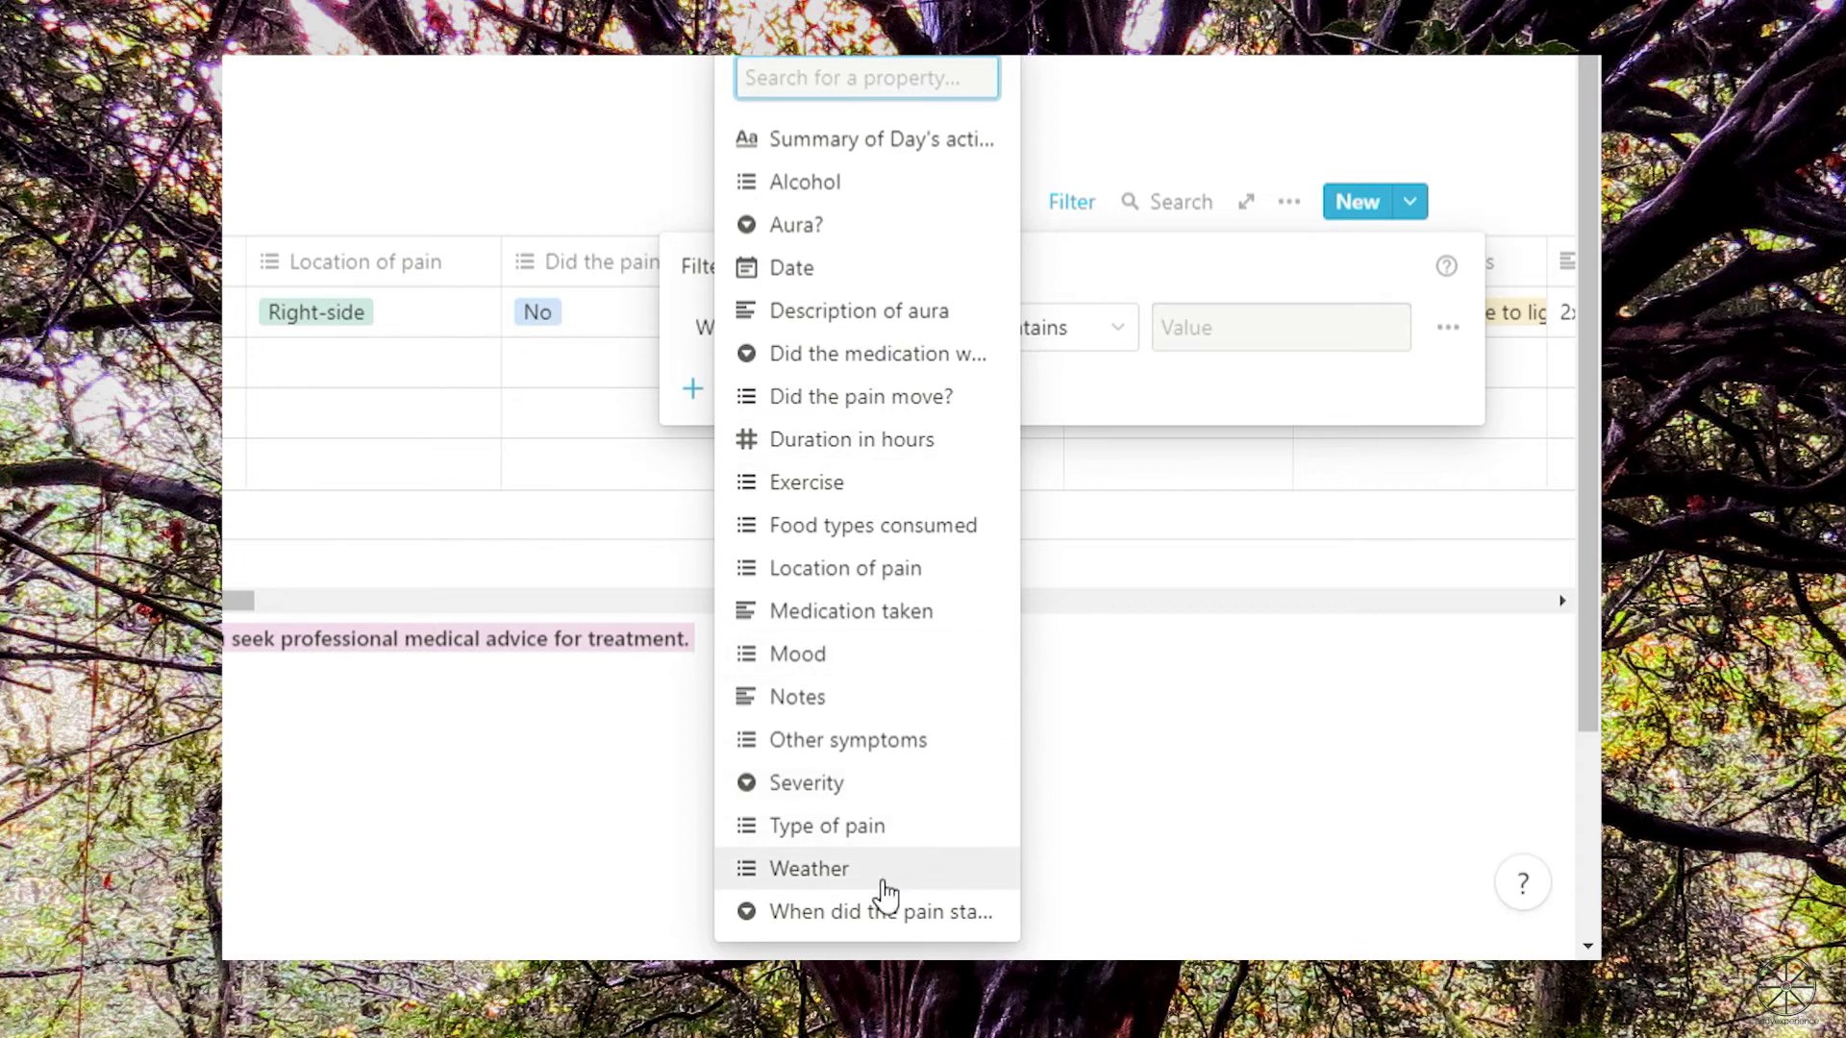
click(883, 880)
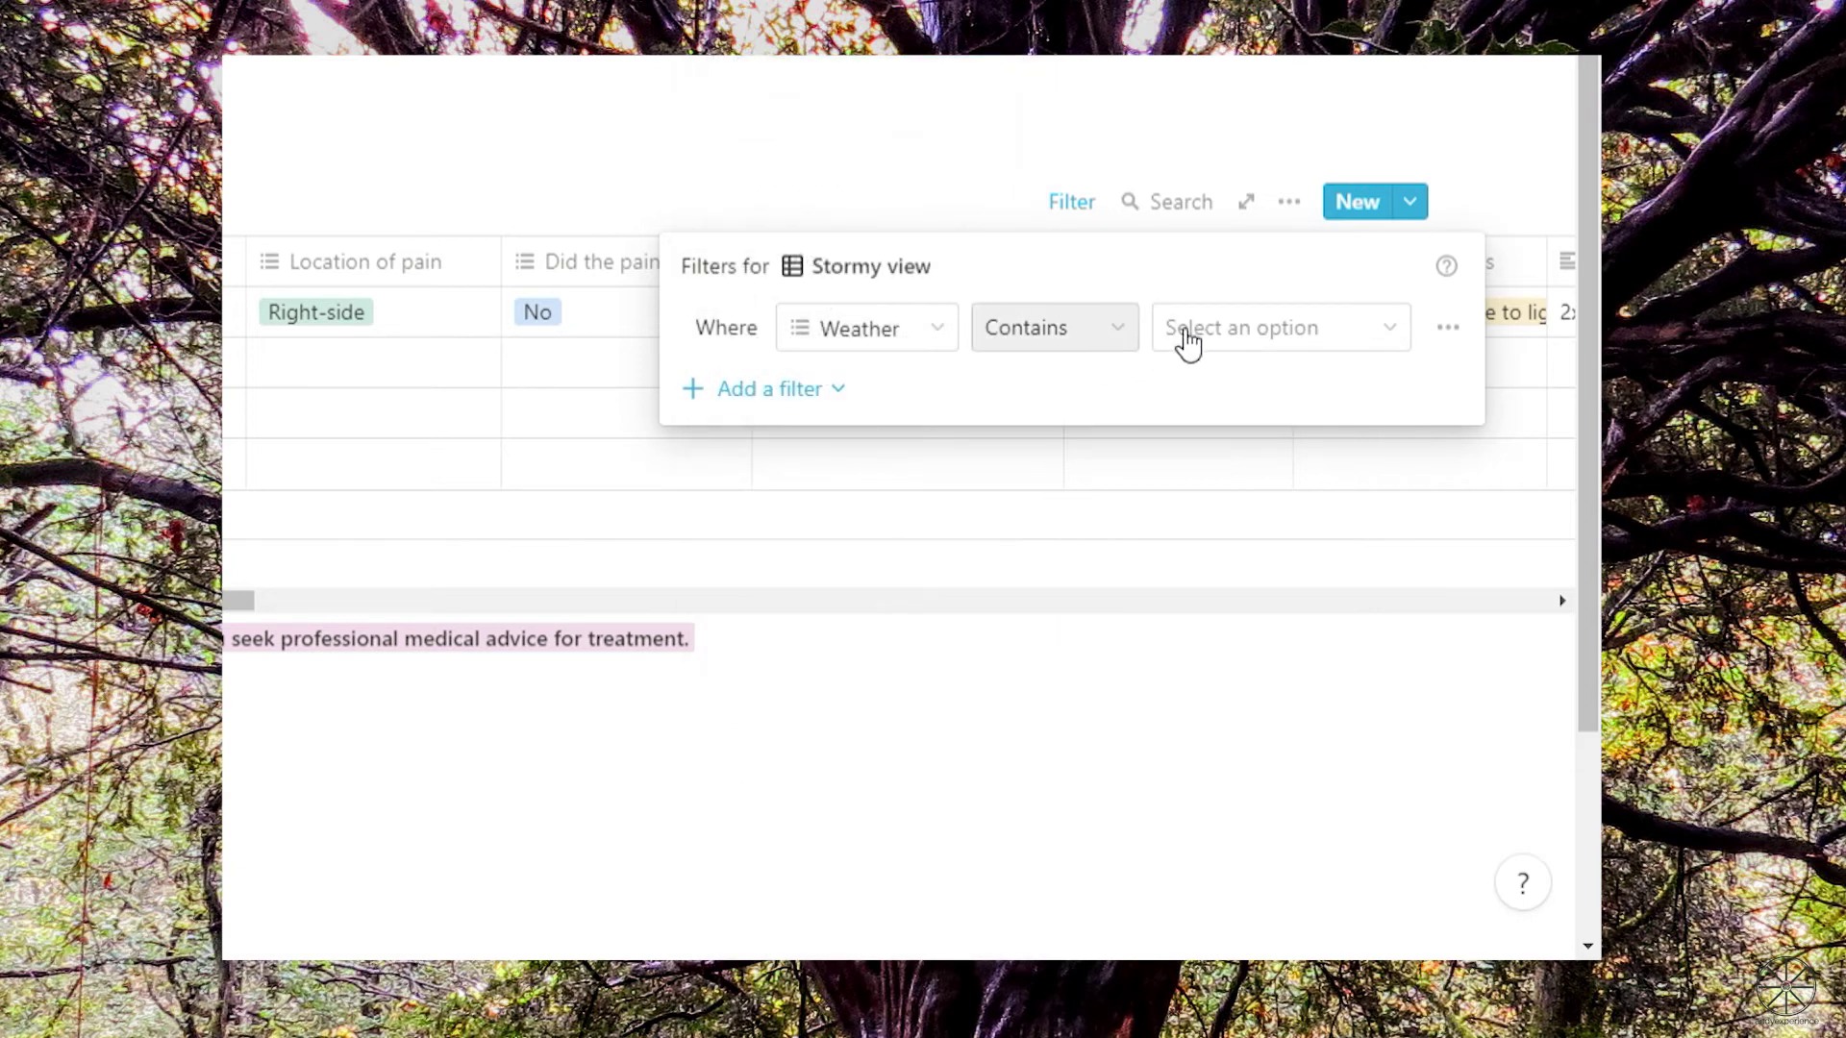
click(1237, 329)
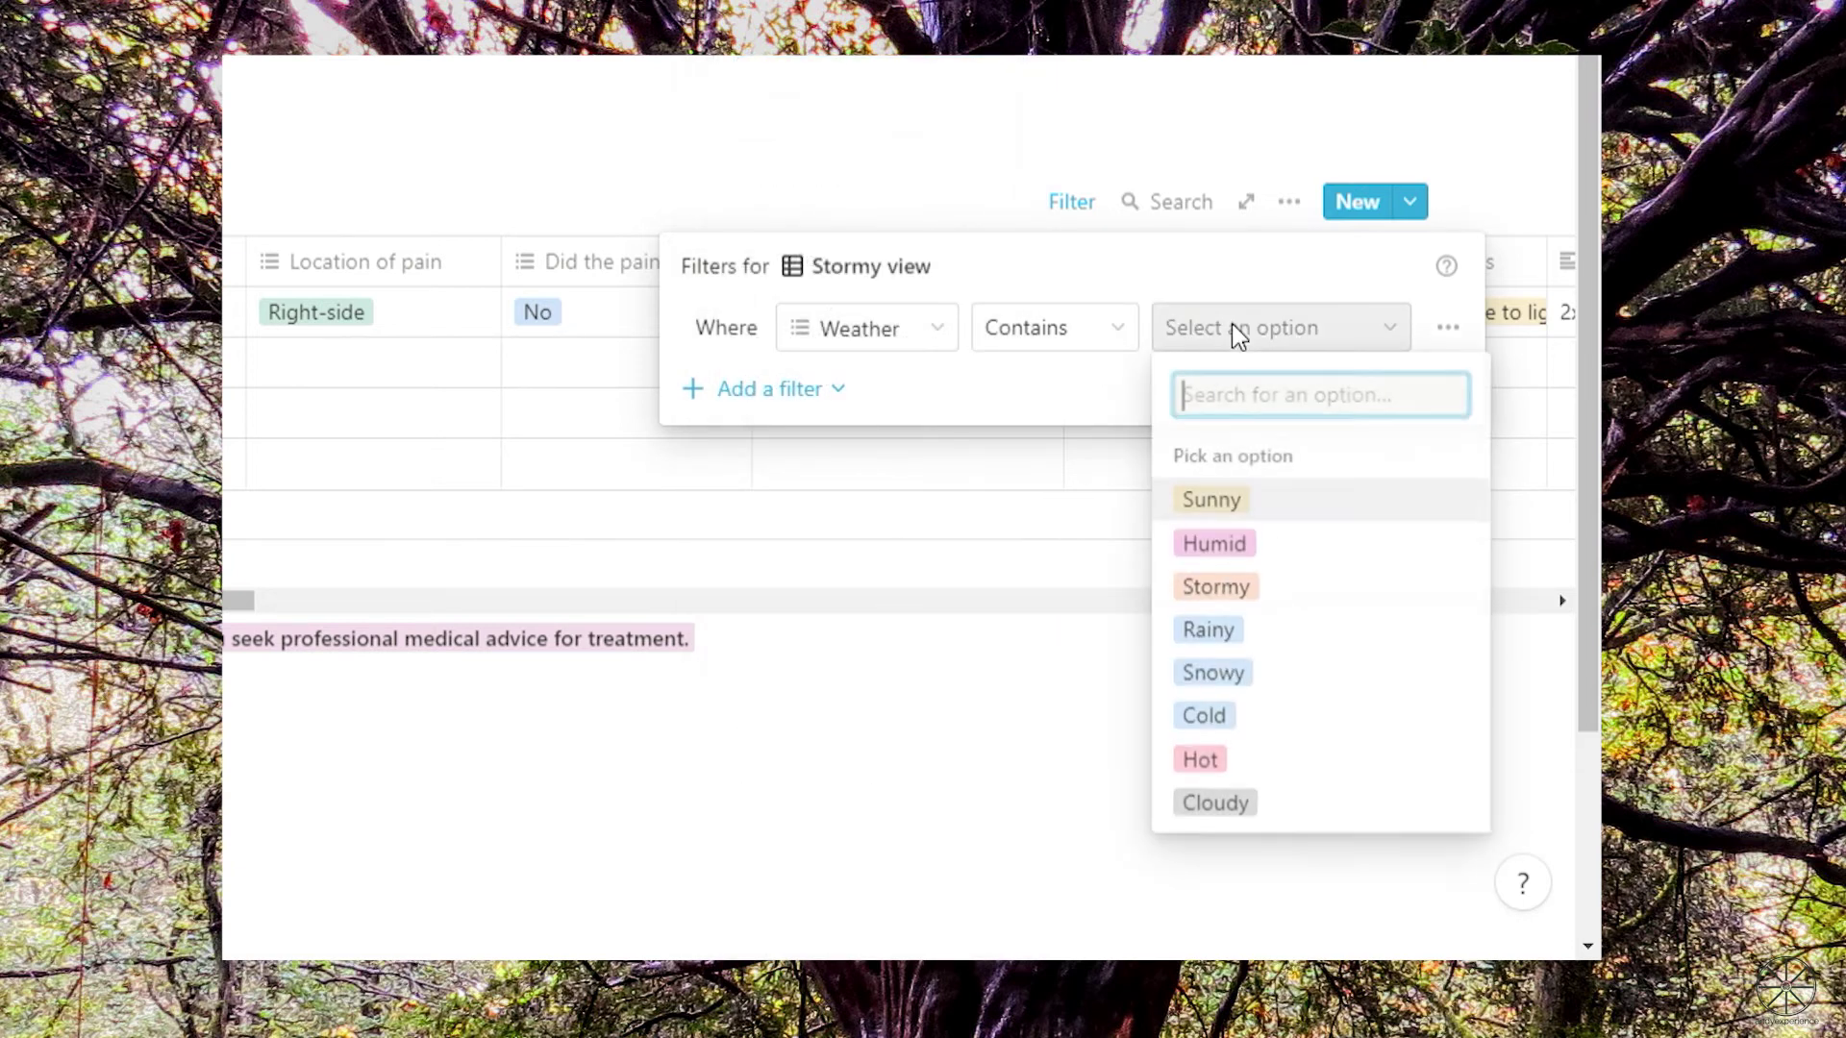
click(1234, 588)
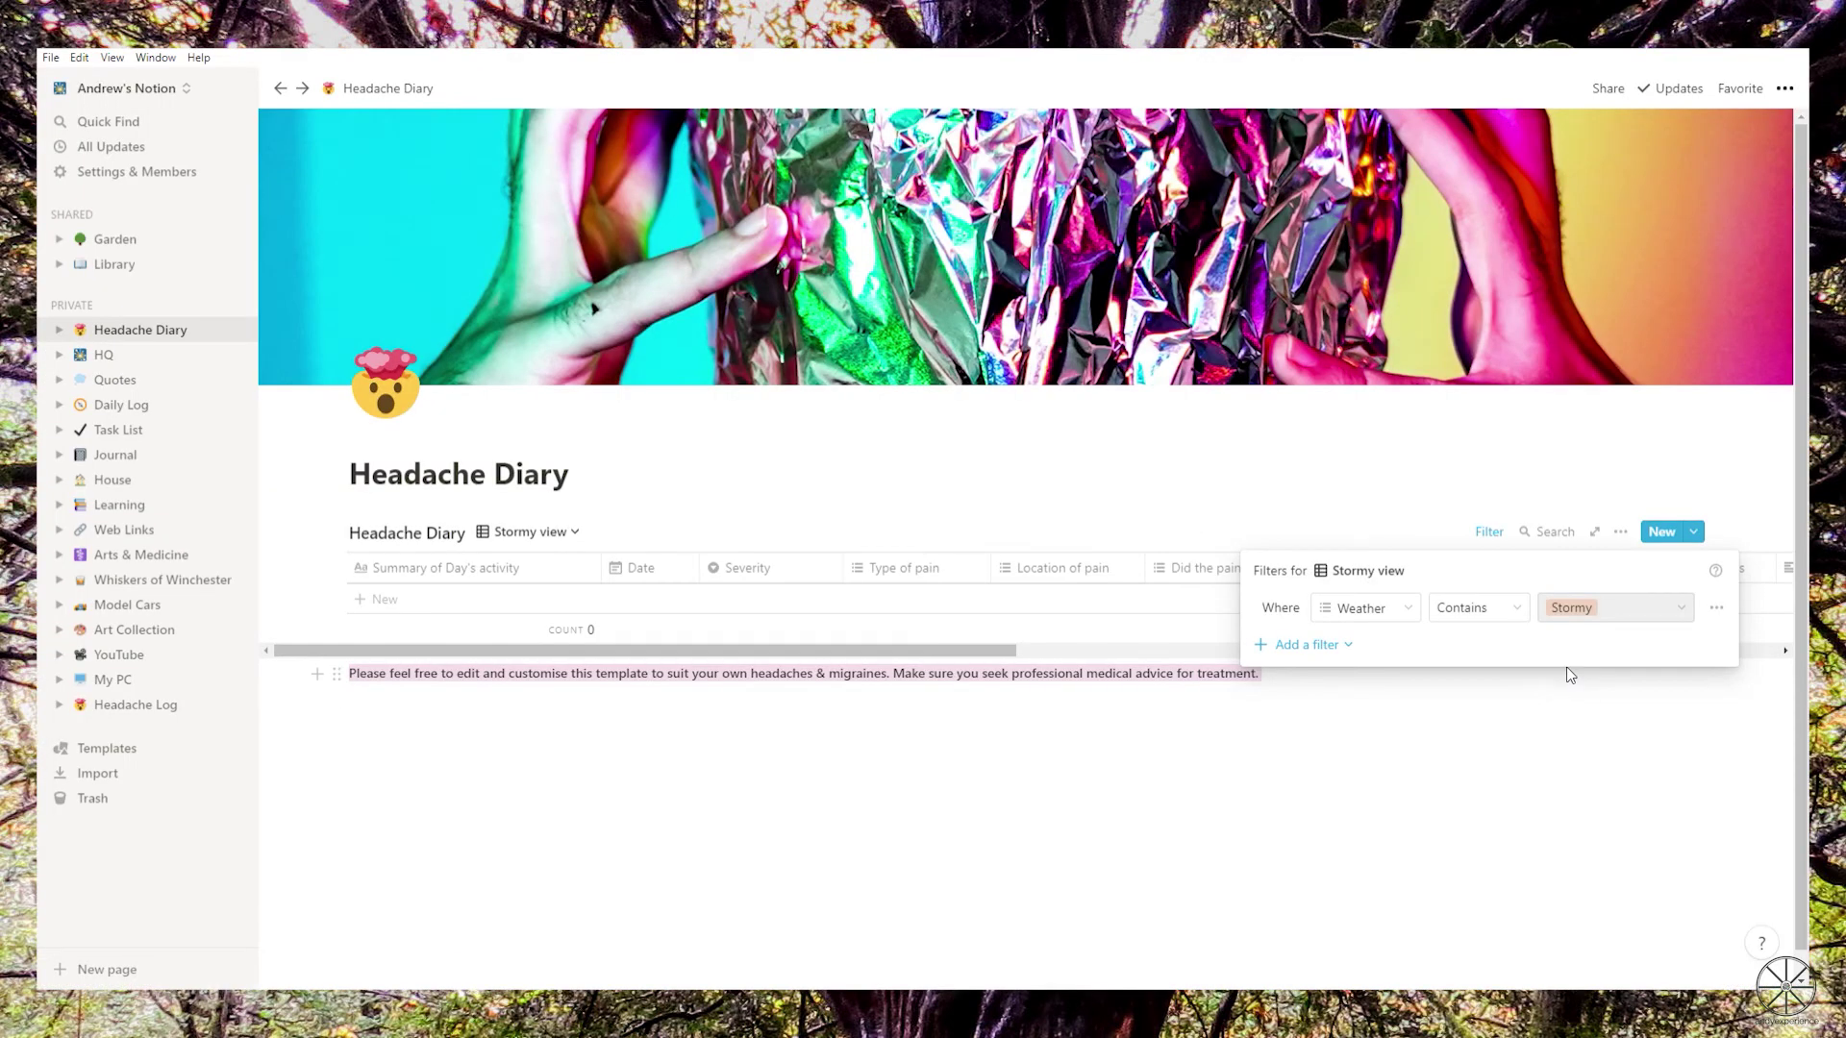
click(1533, 711)
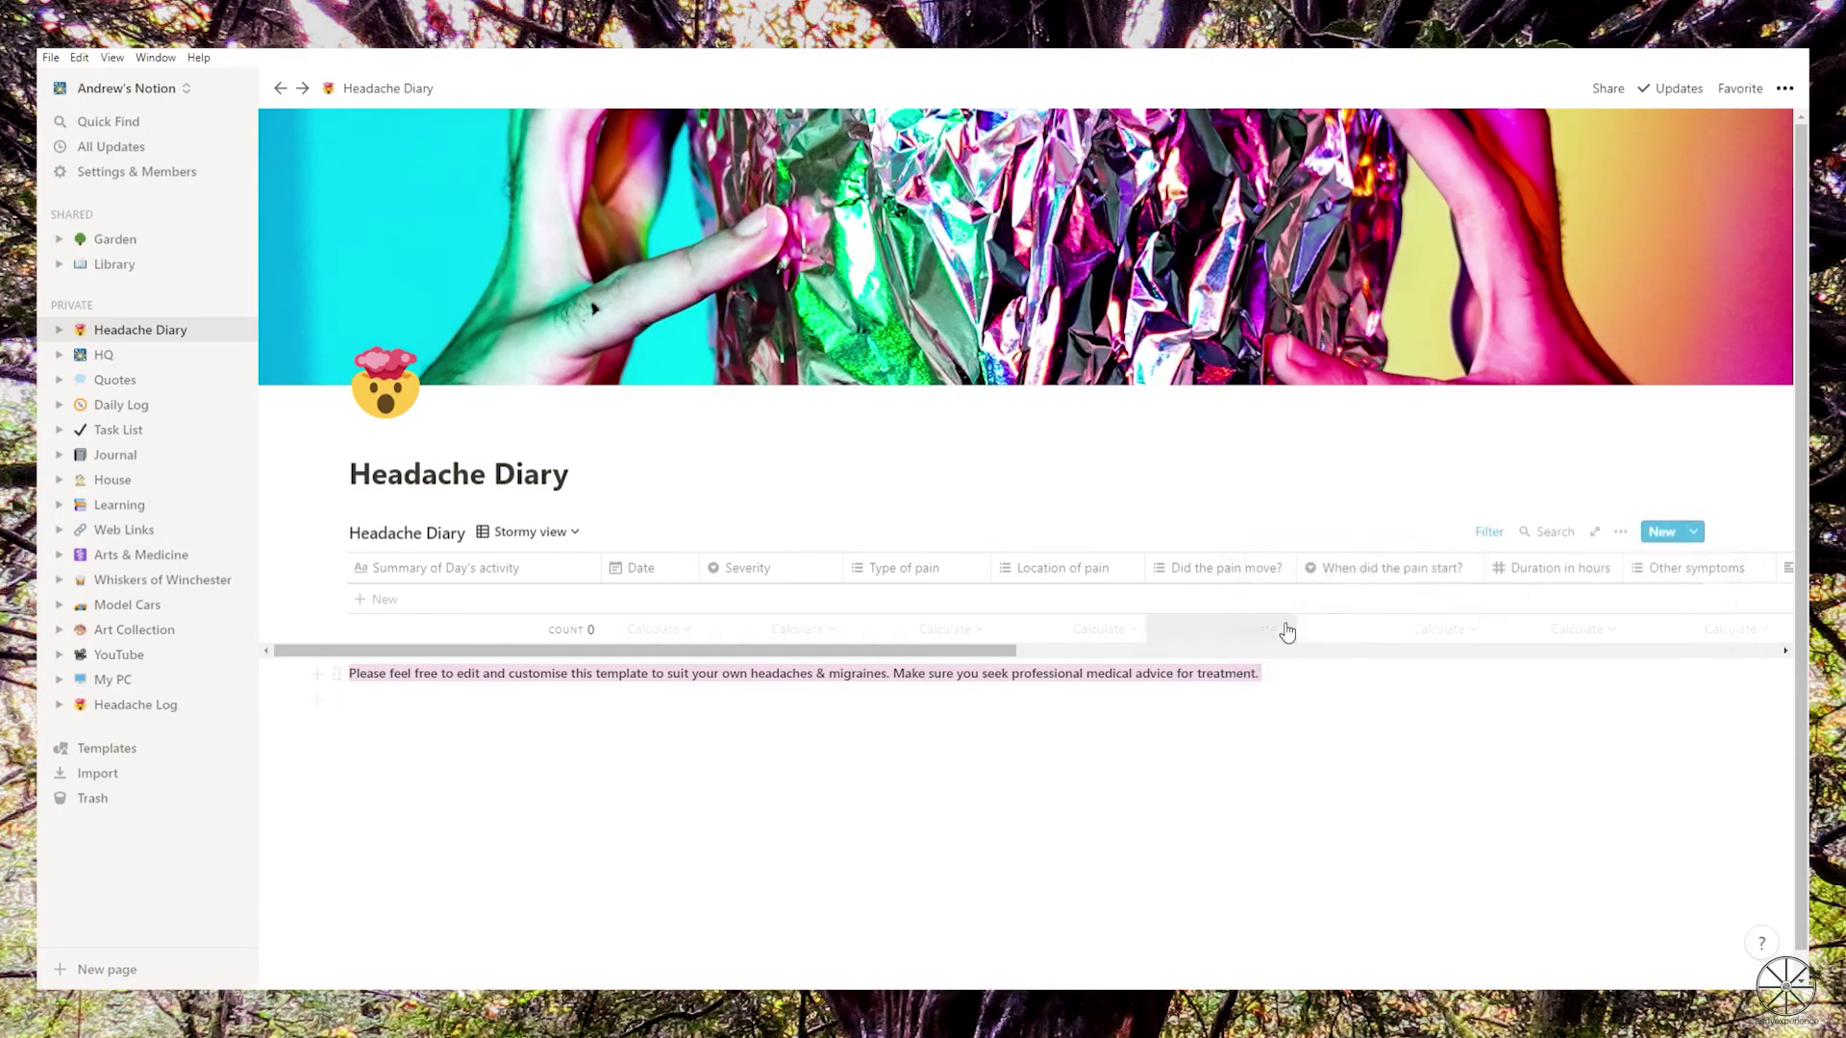
- Switch to the Severe headache summary view, choose an export format and export the table without subpages
click(529, 531)
click(482, 624)
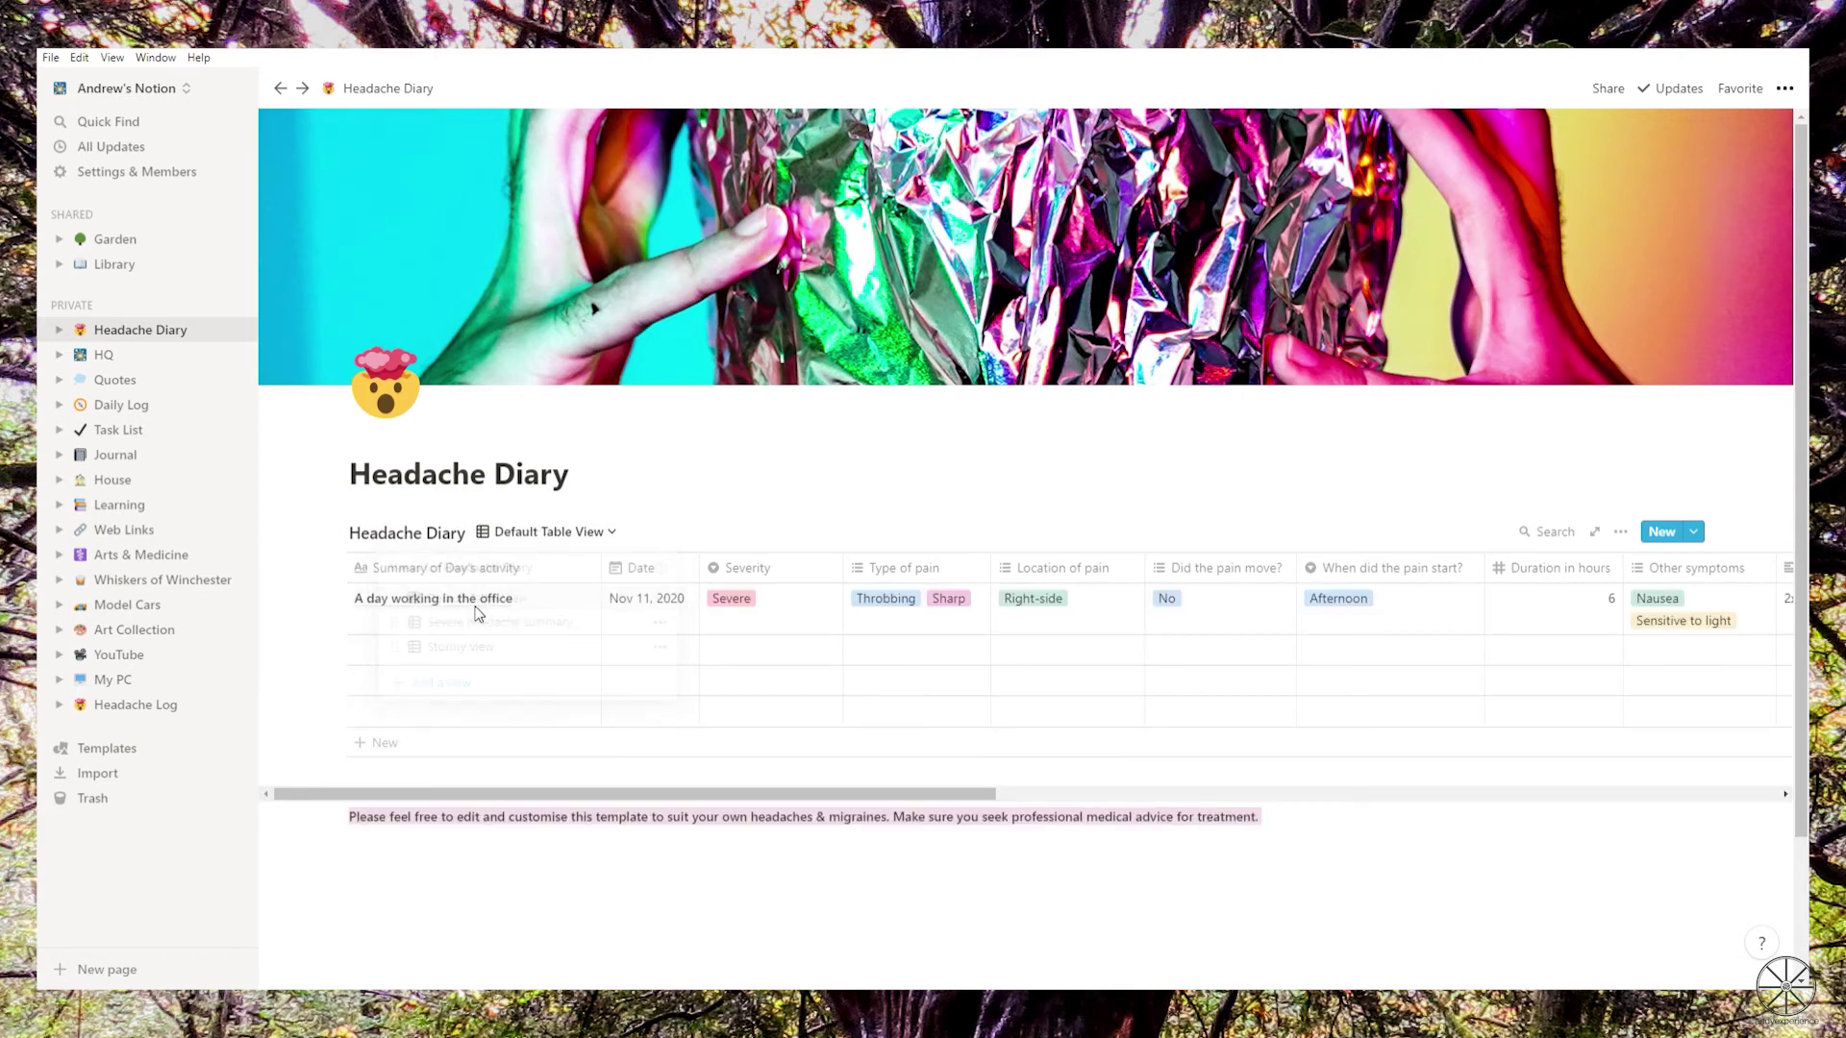
click(1621, 532)
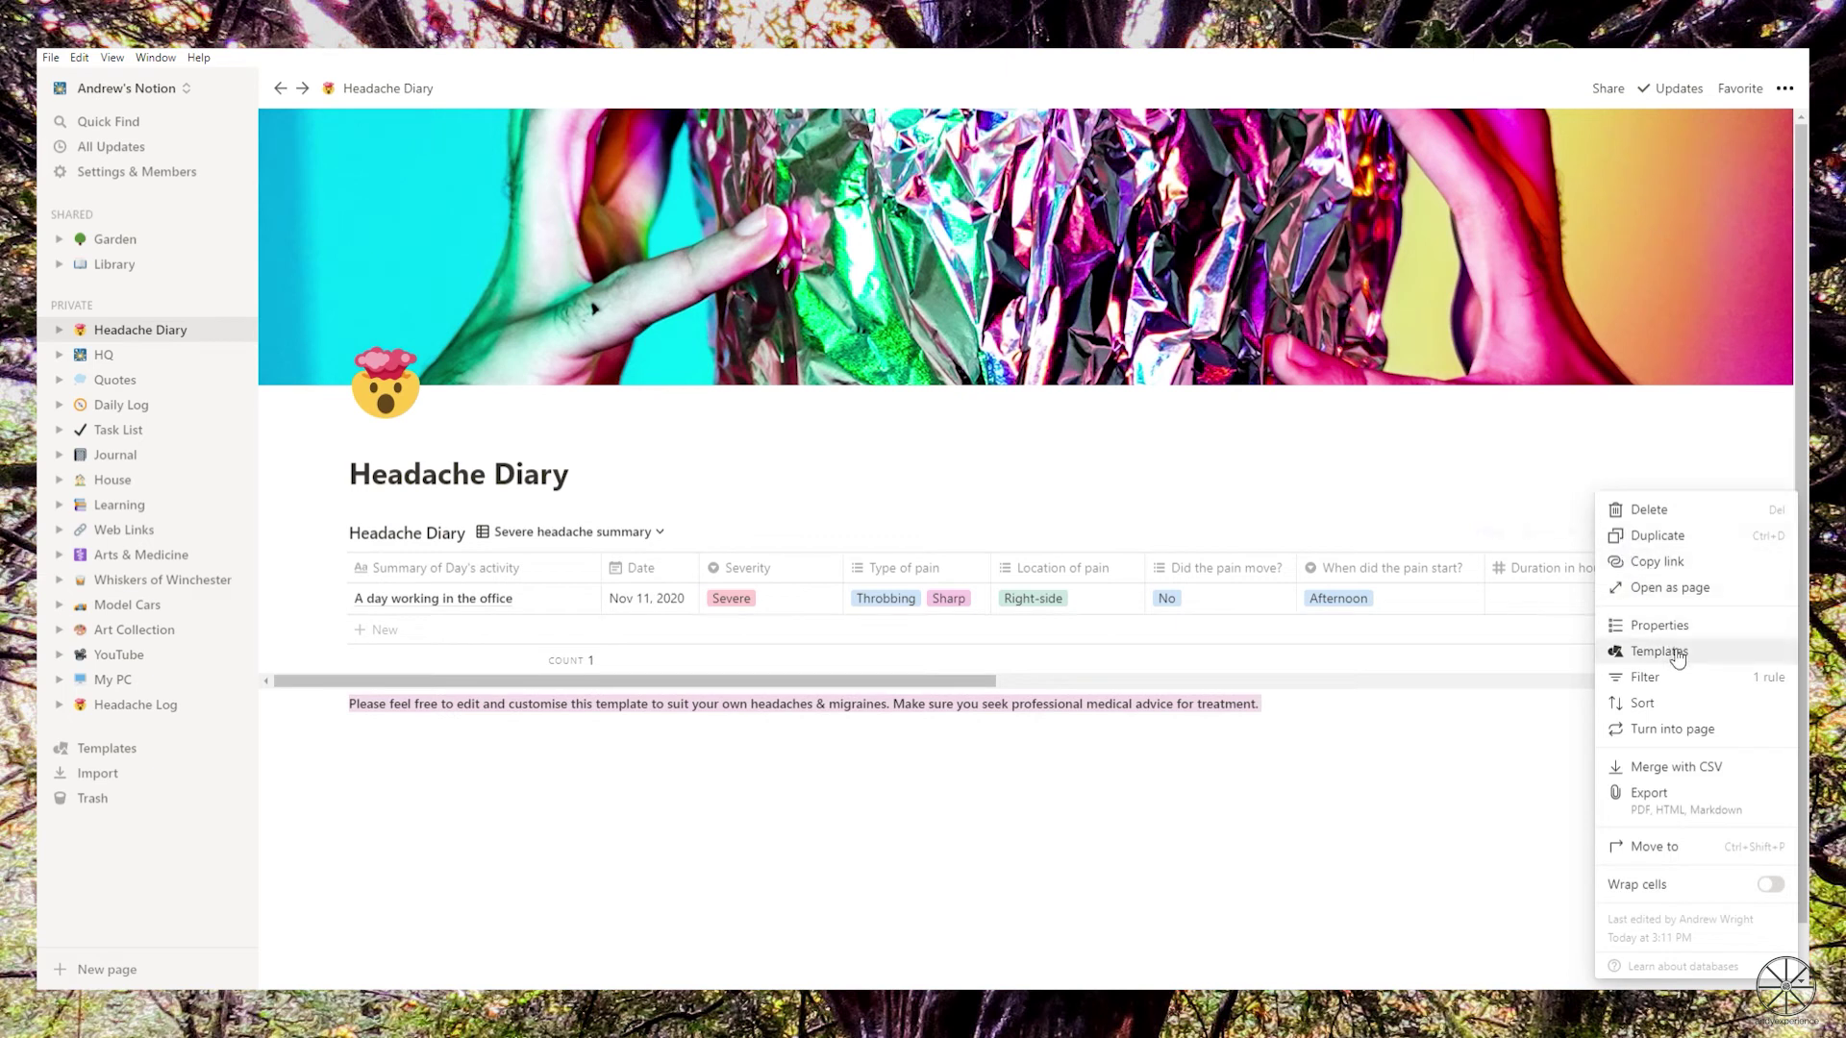
click(1686, 798)
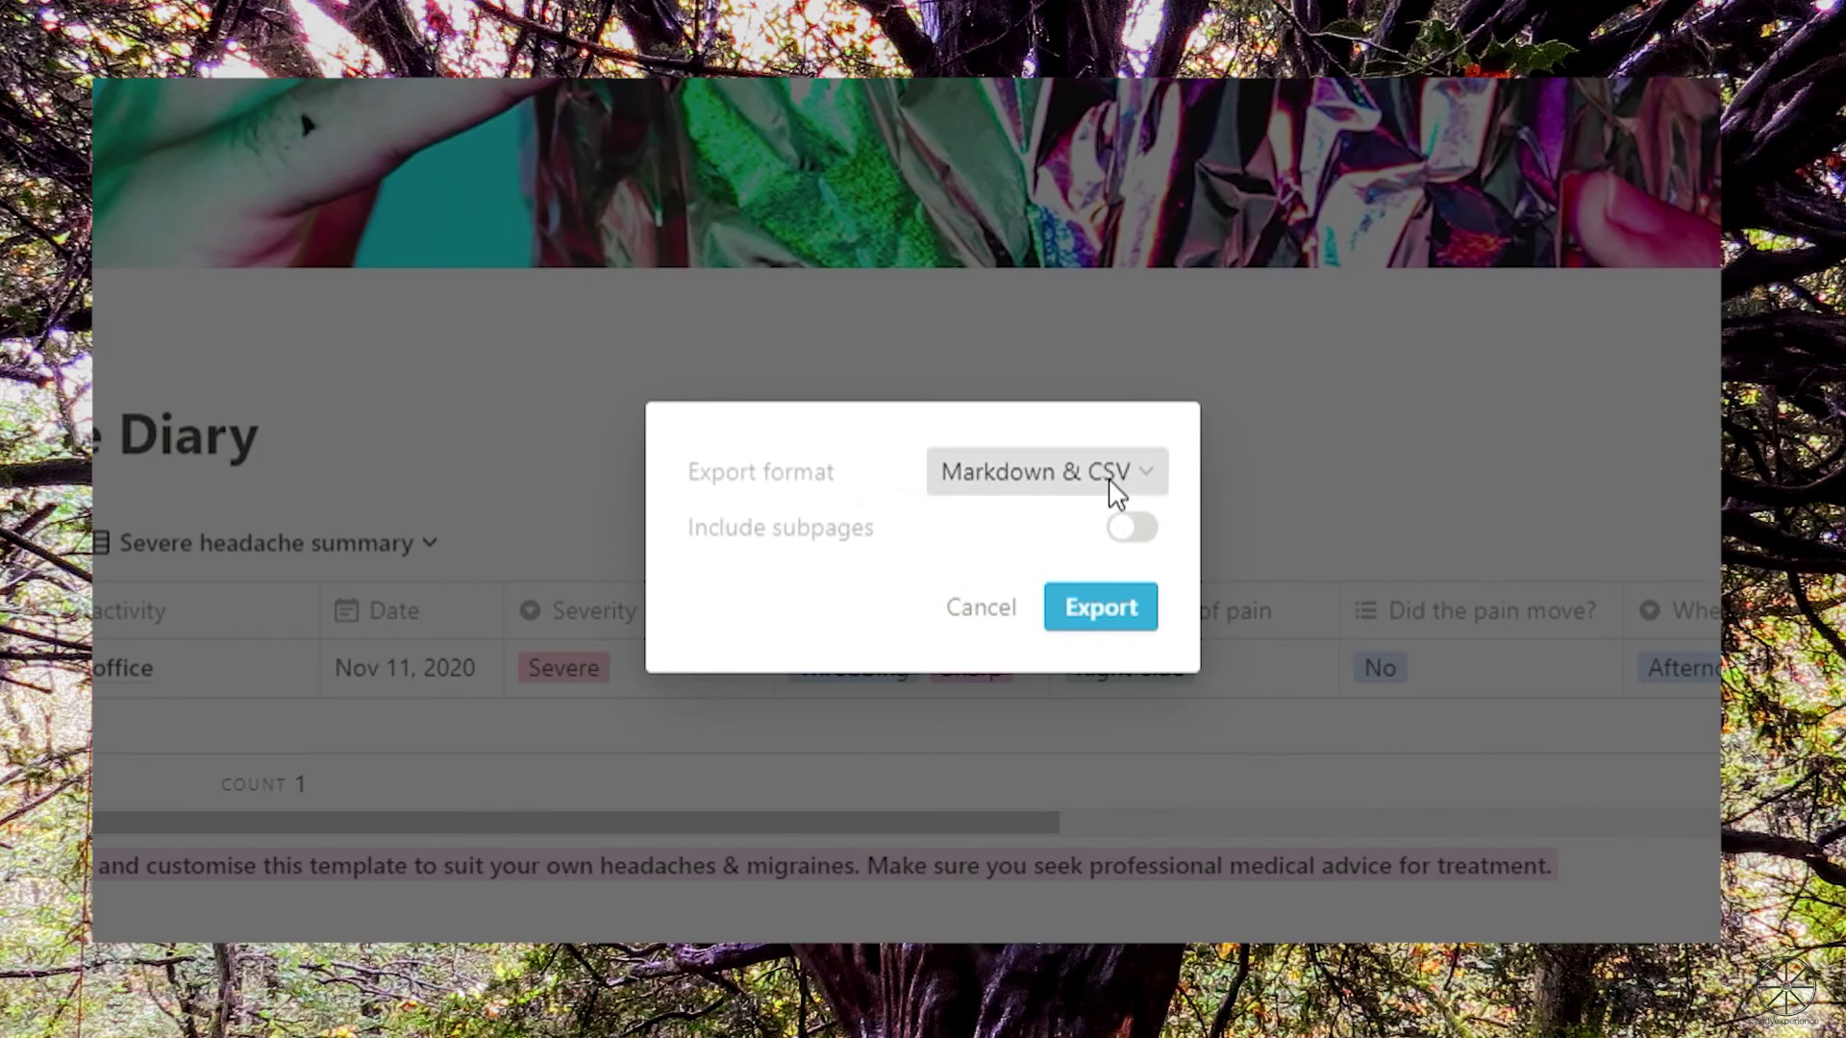
click(1149, 481)
click(1030, 635)
click(1084, 601)
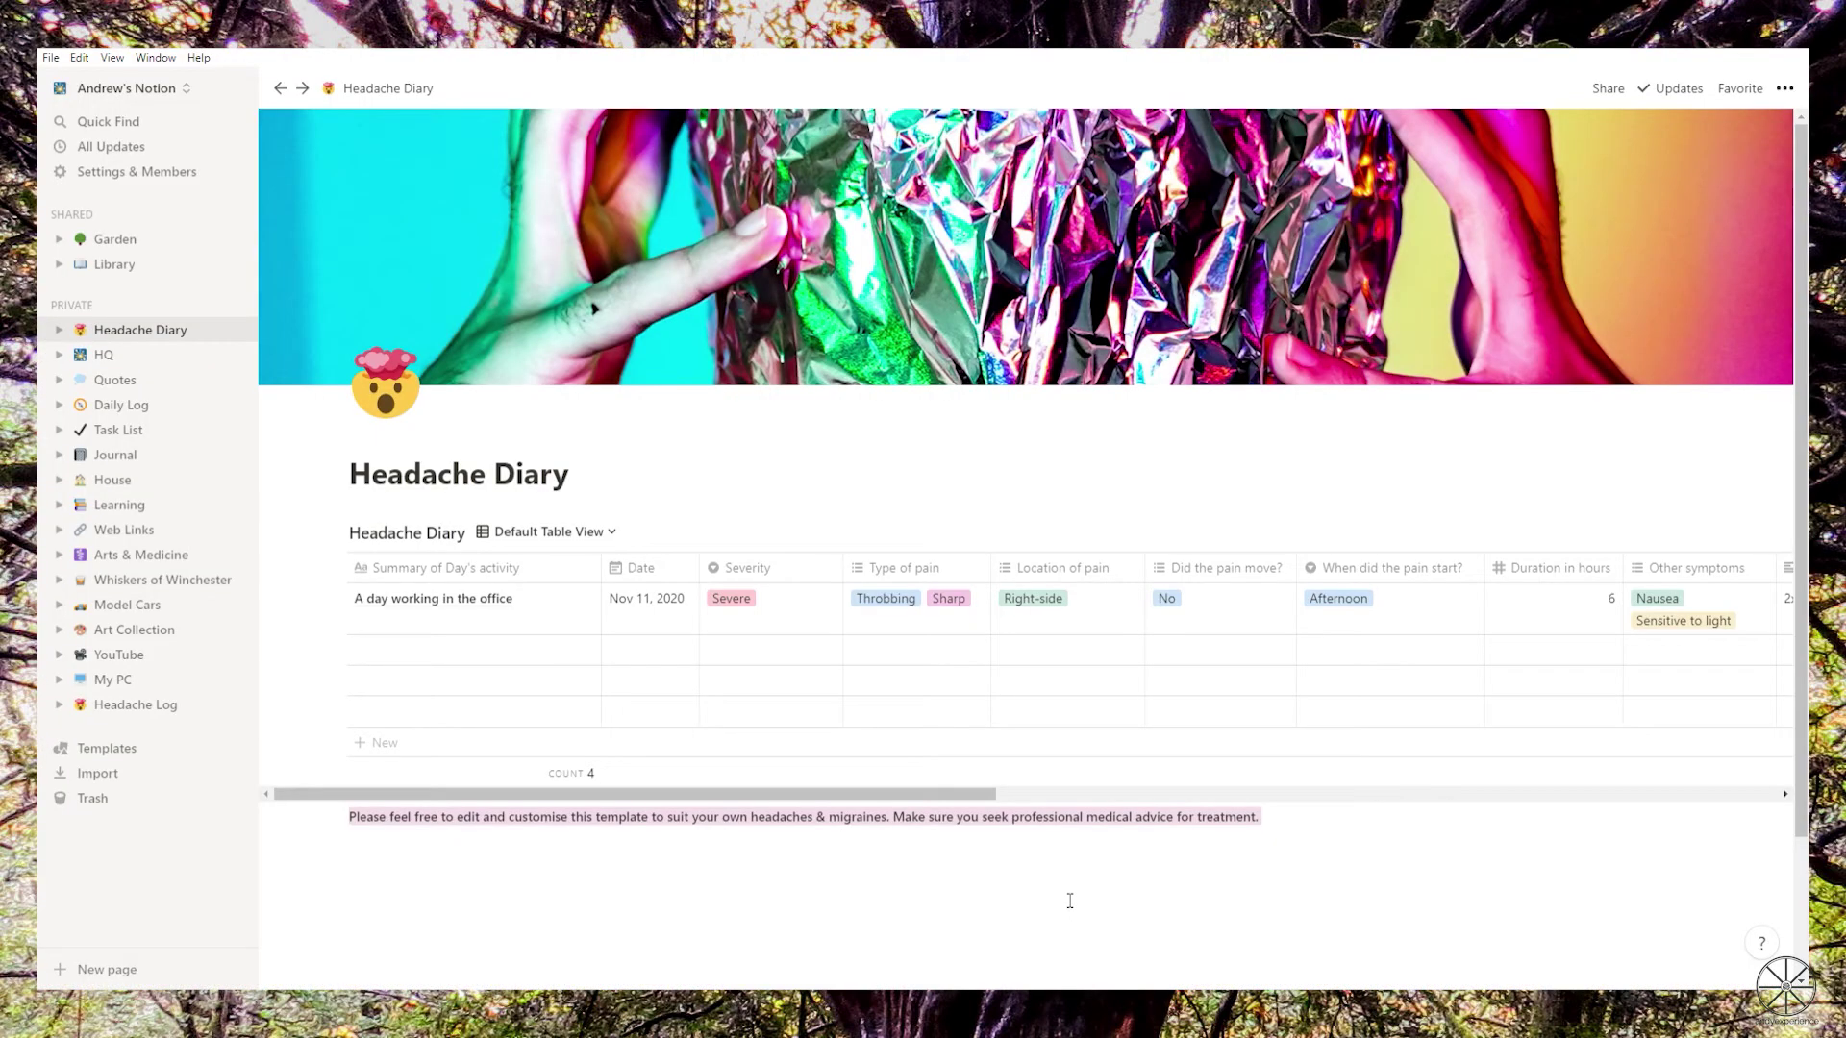